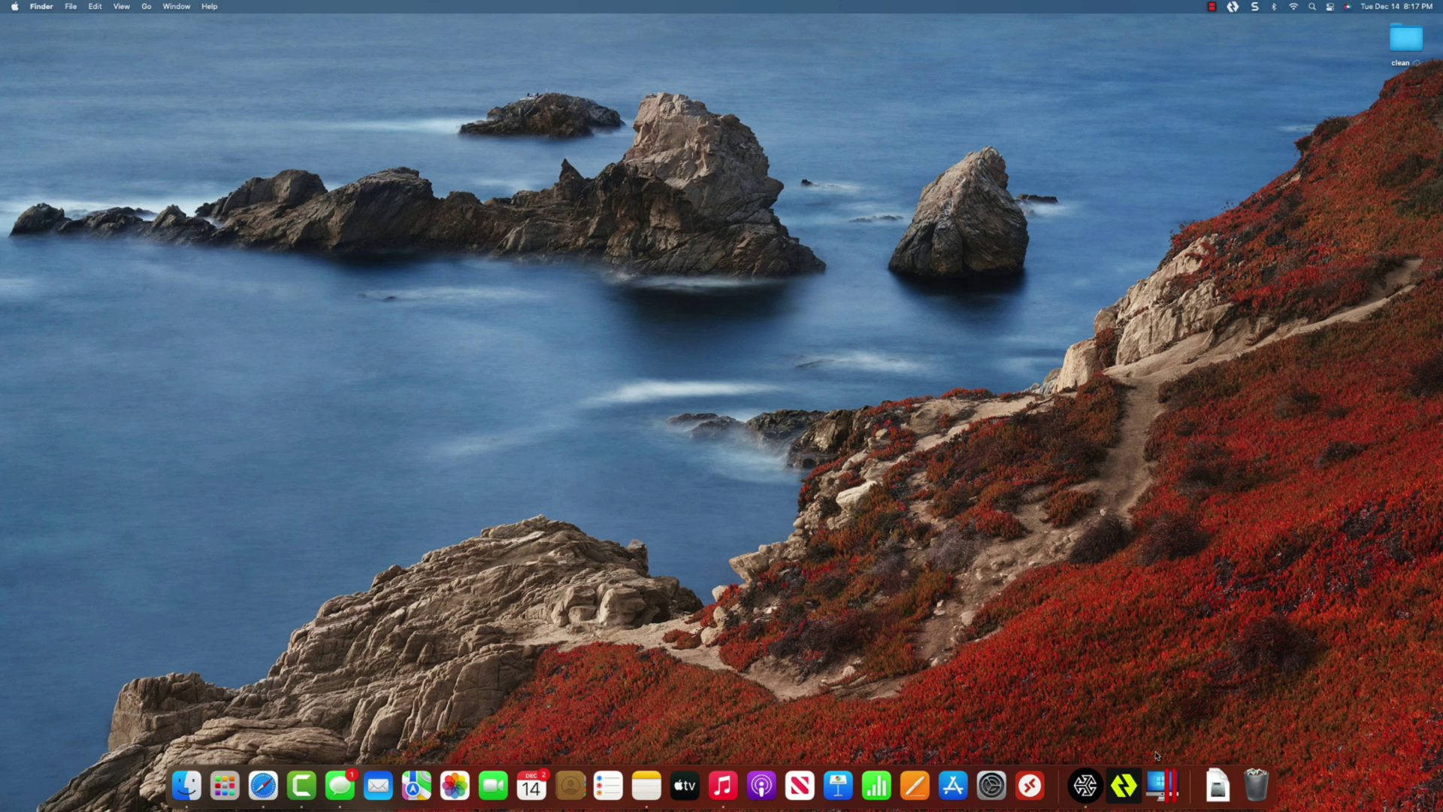
- Launch Parallels Desktop, skip the Windows 11 page, and scroll the Free Systems list
{"action": "left_click", "coordinate": [1162, 784]}
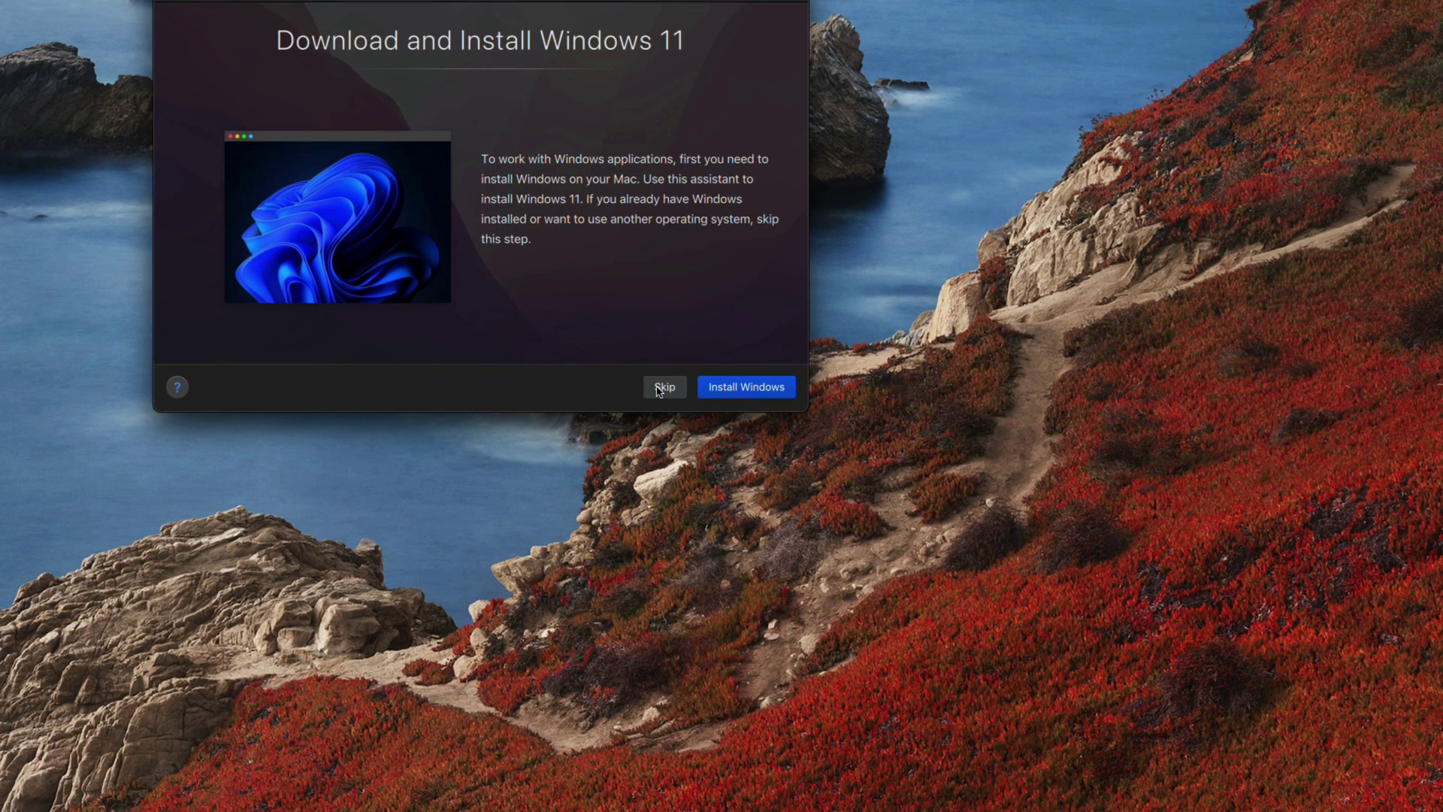
{"action": "left_click", "coordinate": [659, 389]}
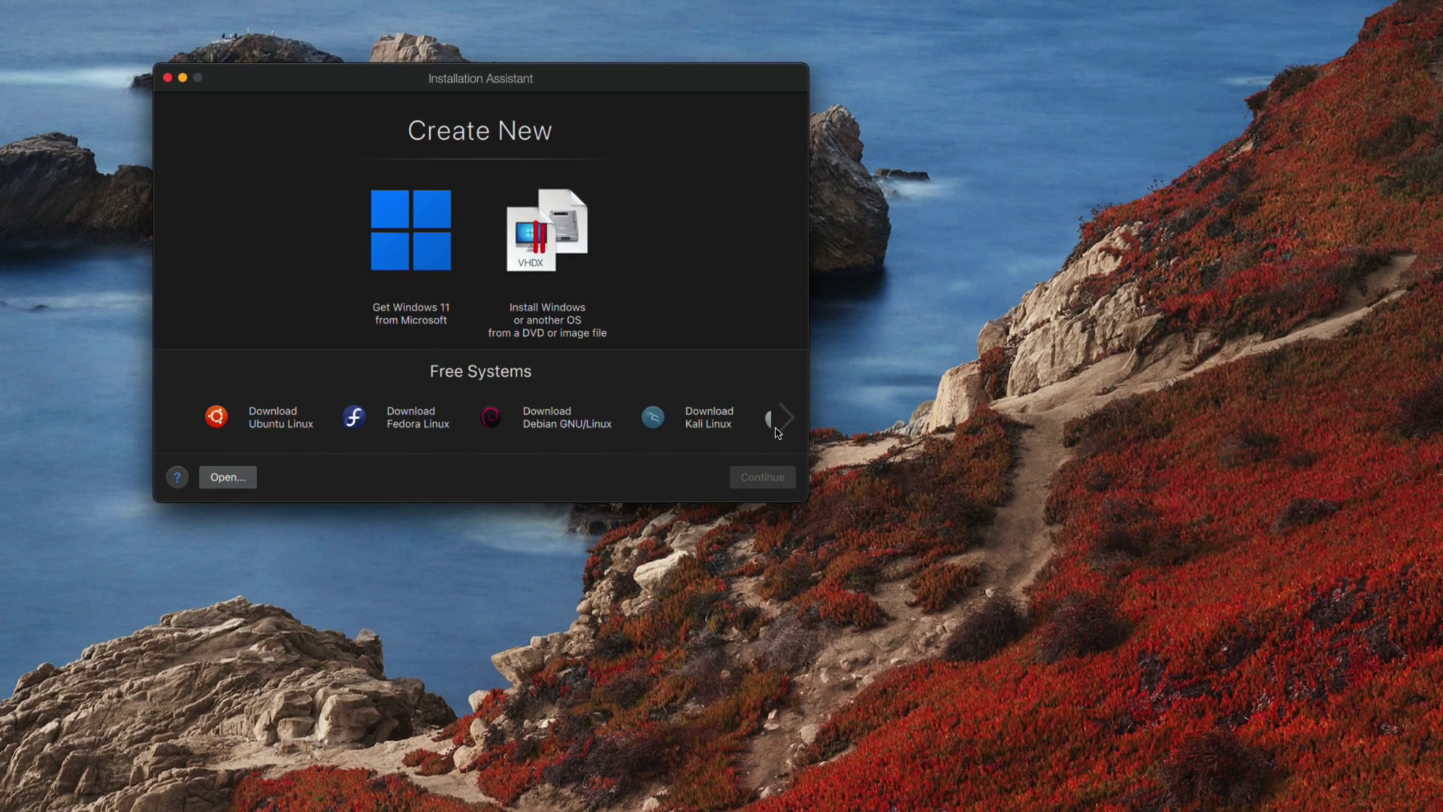
{"action": "left_click", "coordinate": [779, 427]}
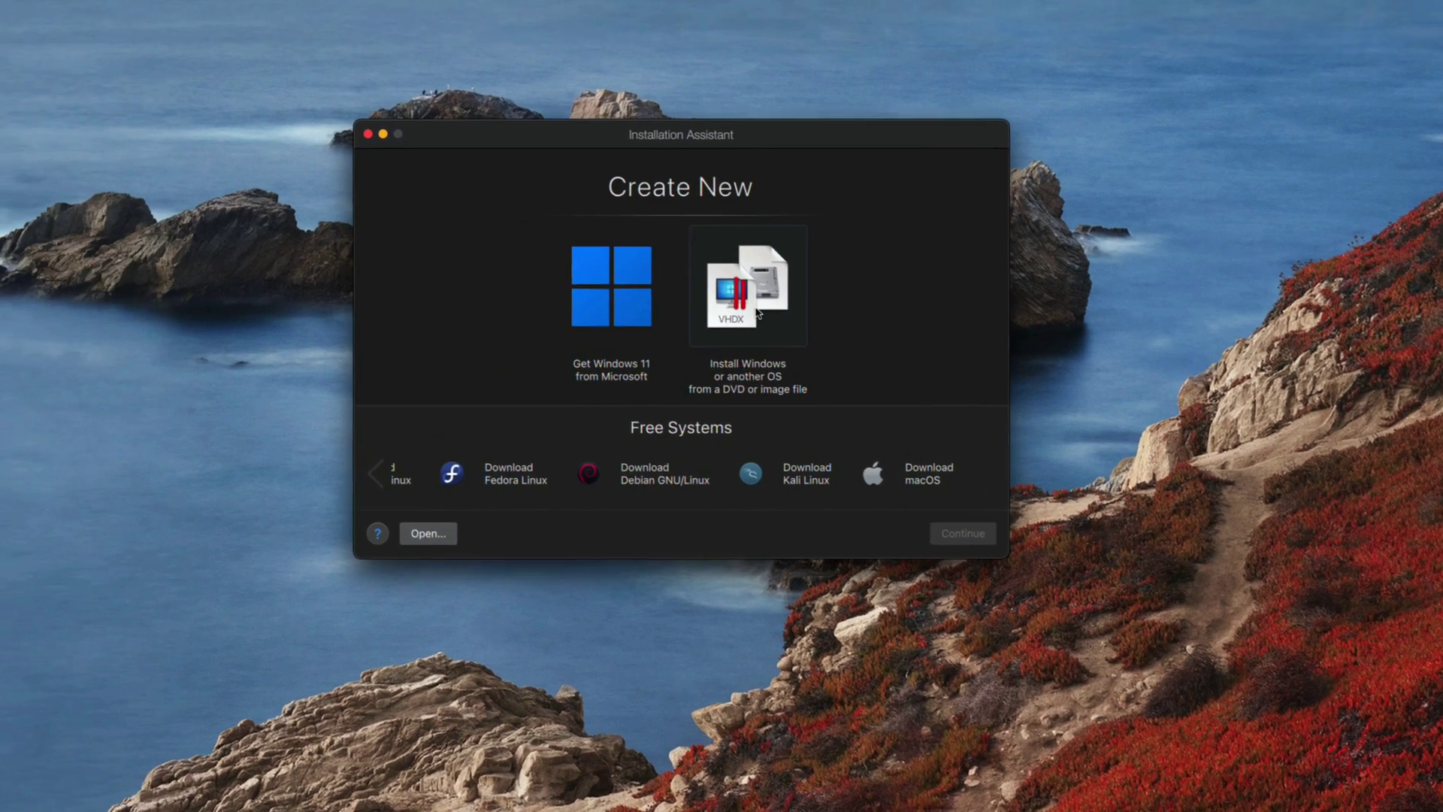
- Choose 'Get Windows 11 from Microsoft' and start installing Windows
{"action": "left_click", "coordinate": [435, 257]}
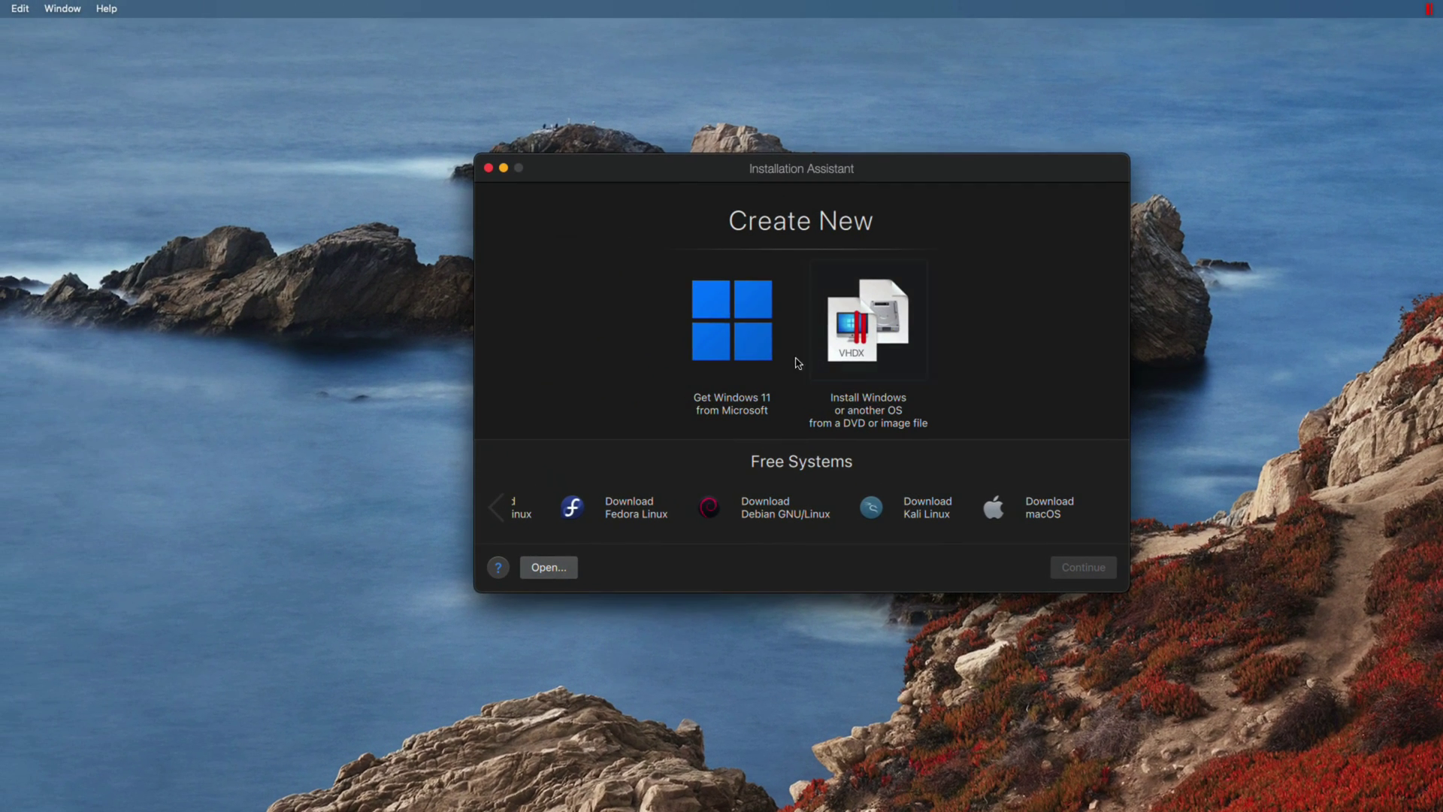
{"action": "left_click", "coordinate": [755, 349]}
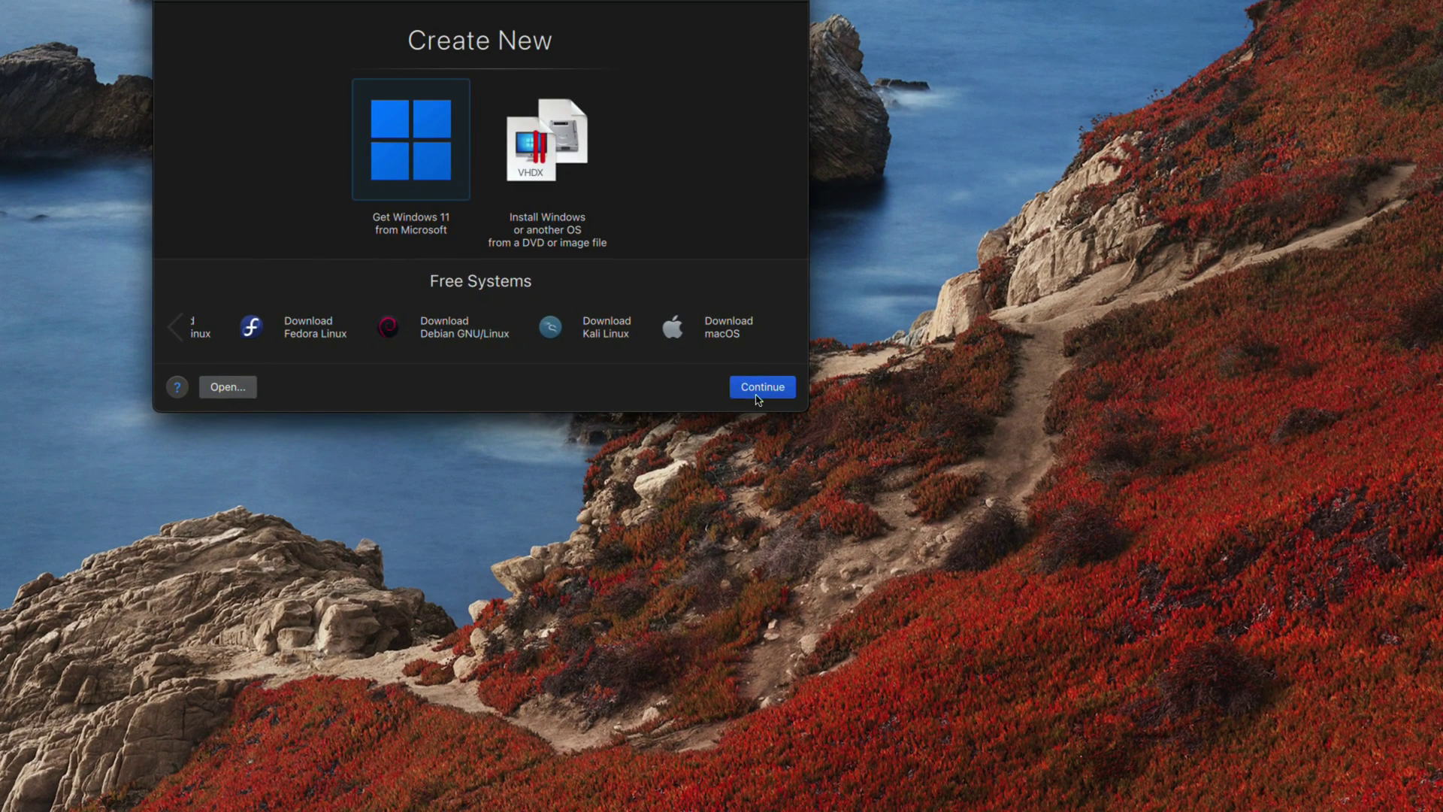
{"action": "left_click", "coordinate": [1077, 571]}
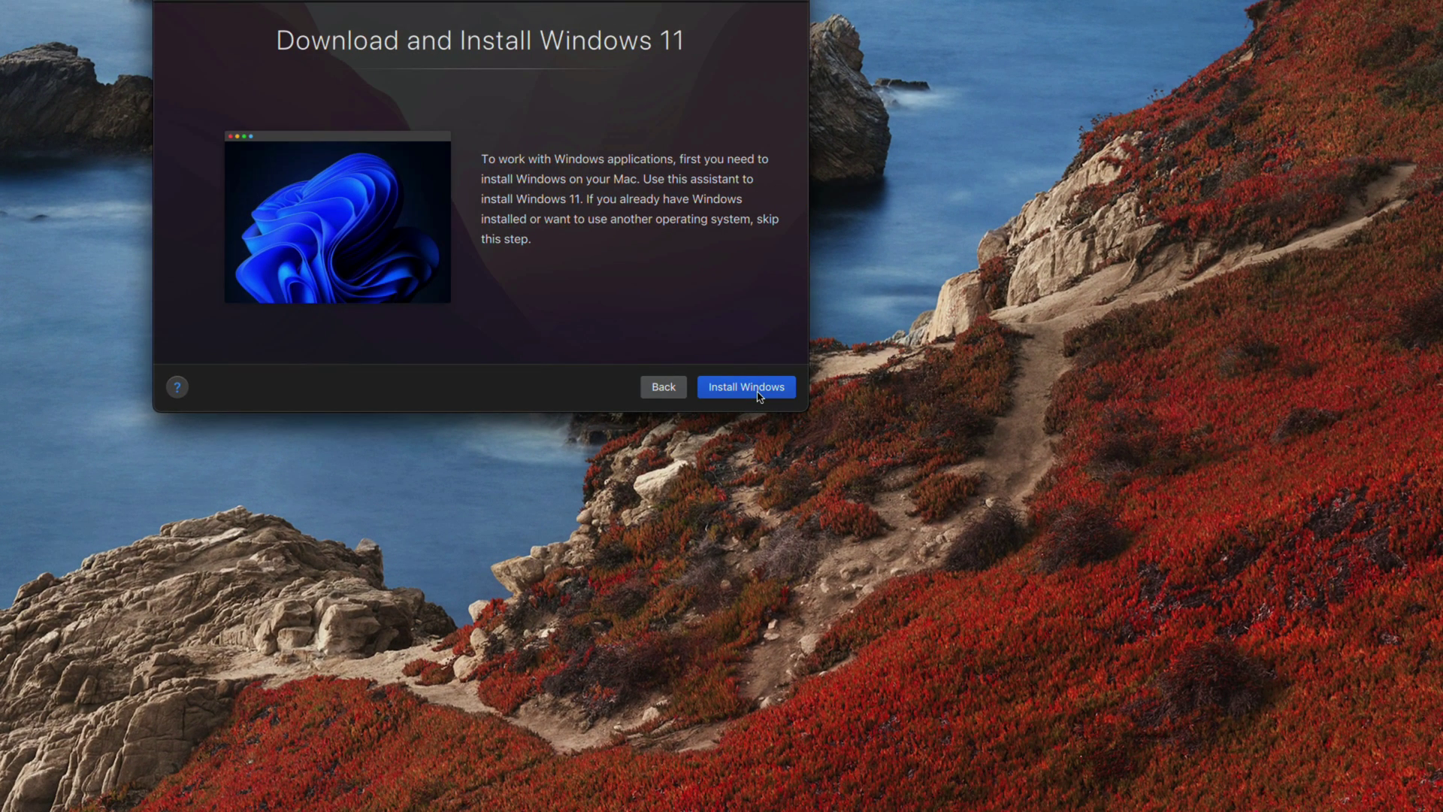
{"action": "left_click", "coordinate": [758, 392]}
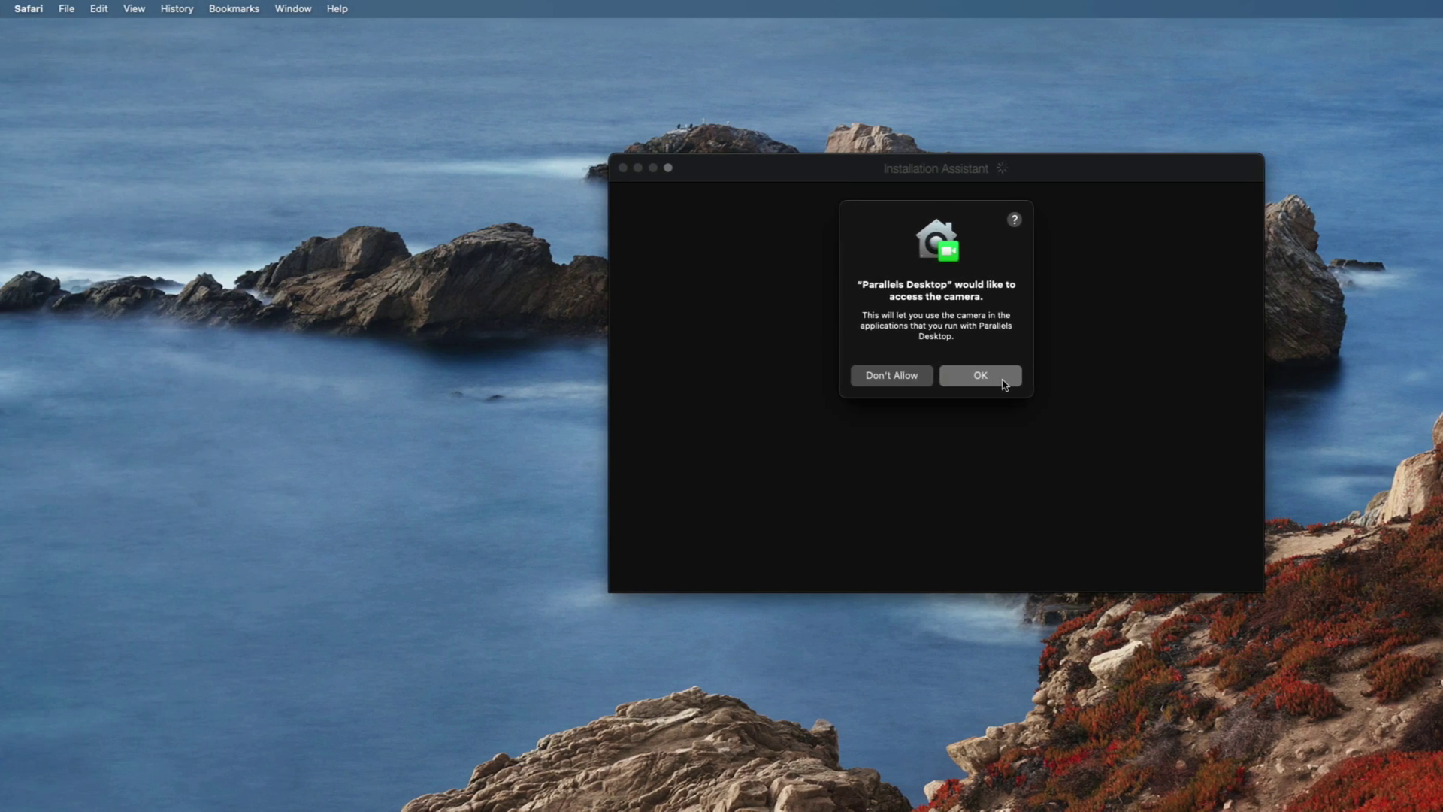
- Allow the VM camera and microphone access, then choose Install Now for Parallels Toolbox
{"action": "left_click", "coordinate": [708, 383]}
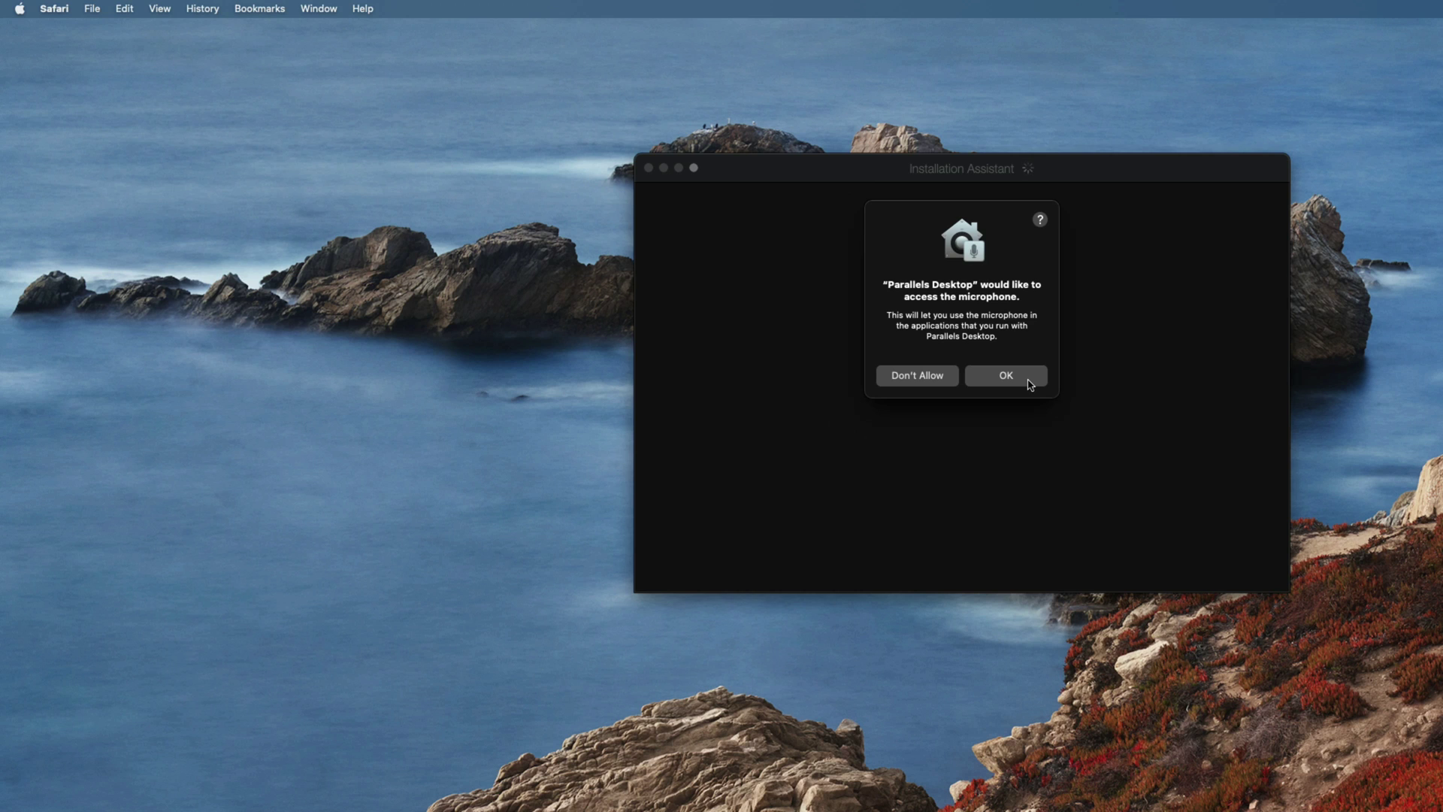
{"action": "left_click", "coordinate": [1029, 385]}
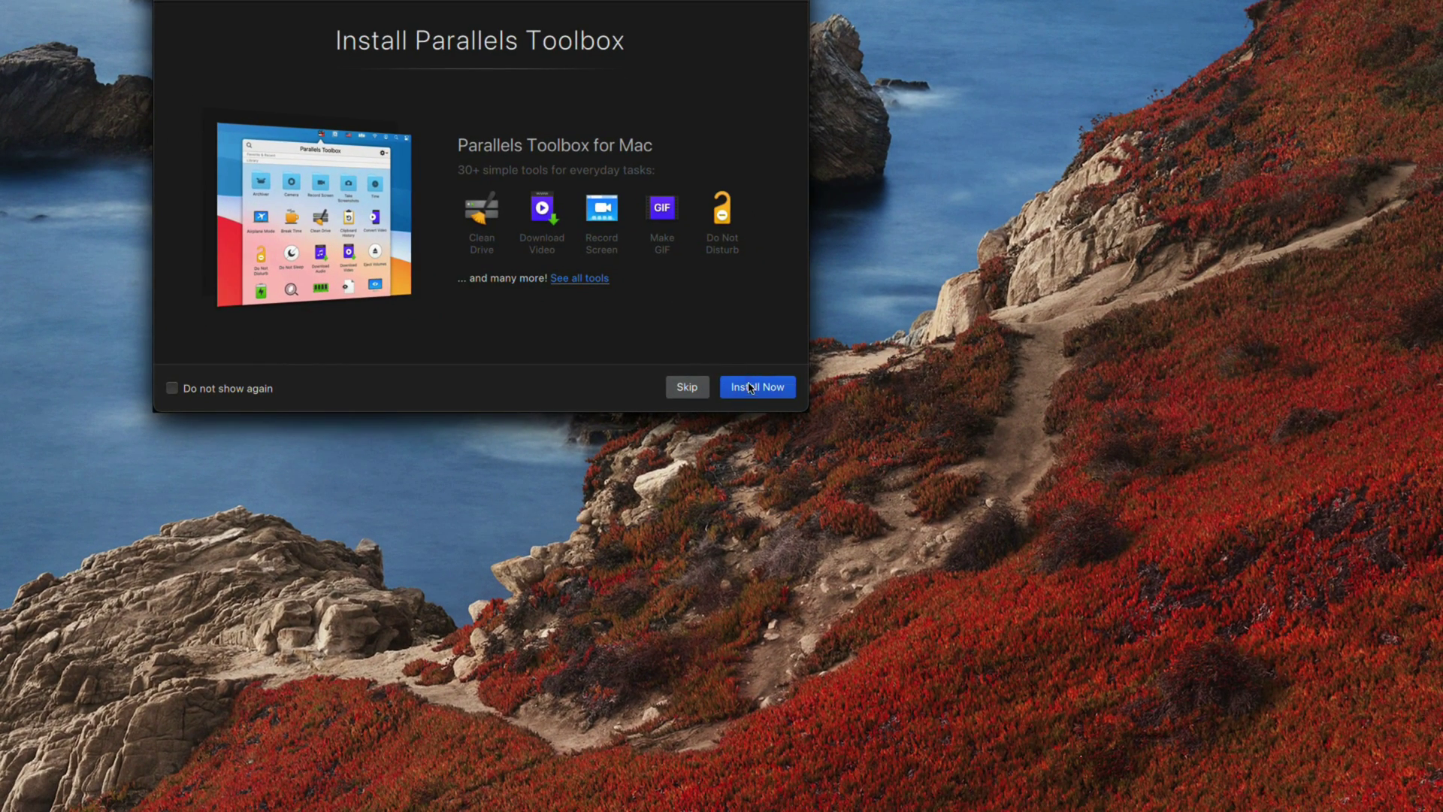
{"action": "left_click", "coordinate": [916, 570]}
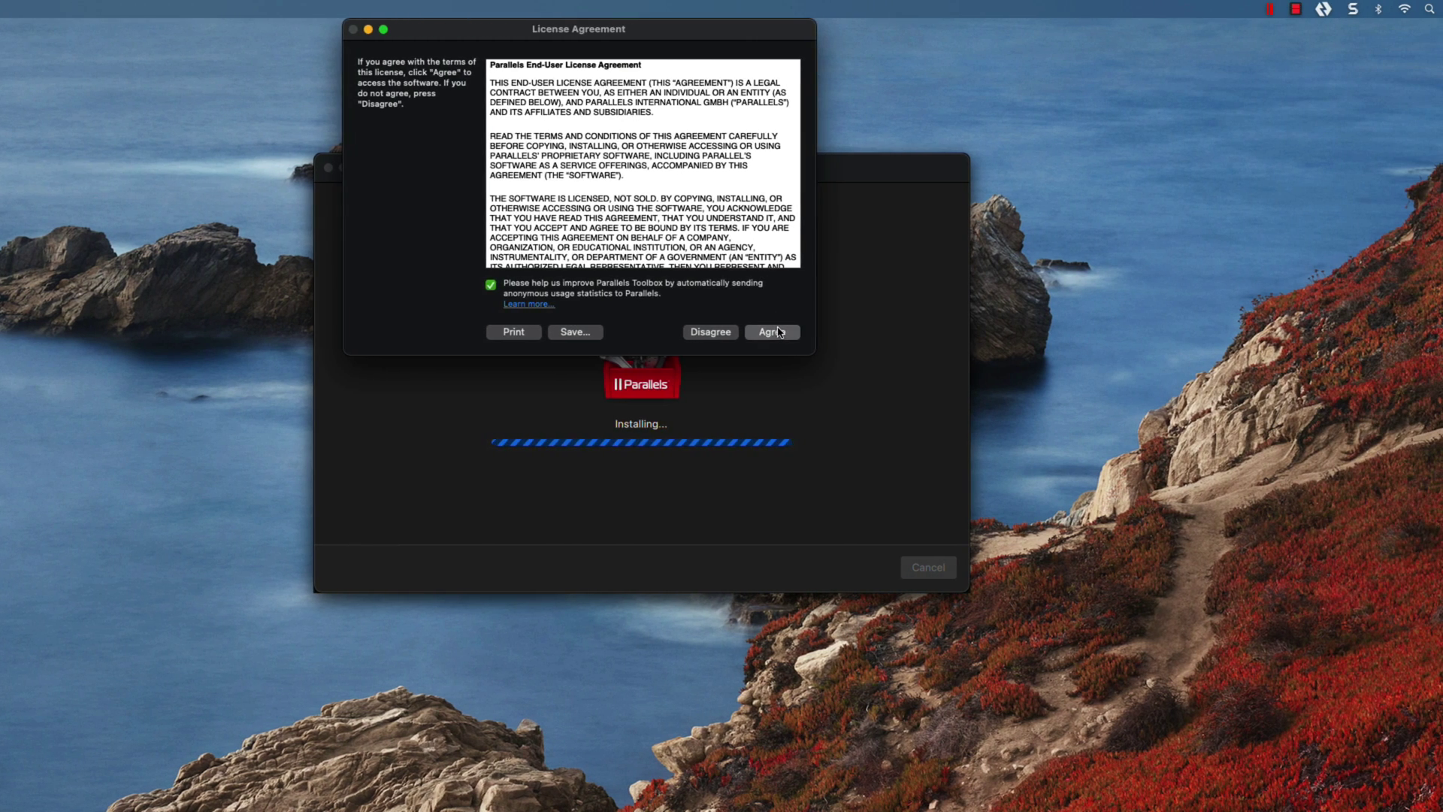
- Agree to the Parallels Toolbox licence agreement
{"action": "left_click", "coordinate": [819, 331]}
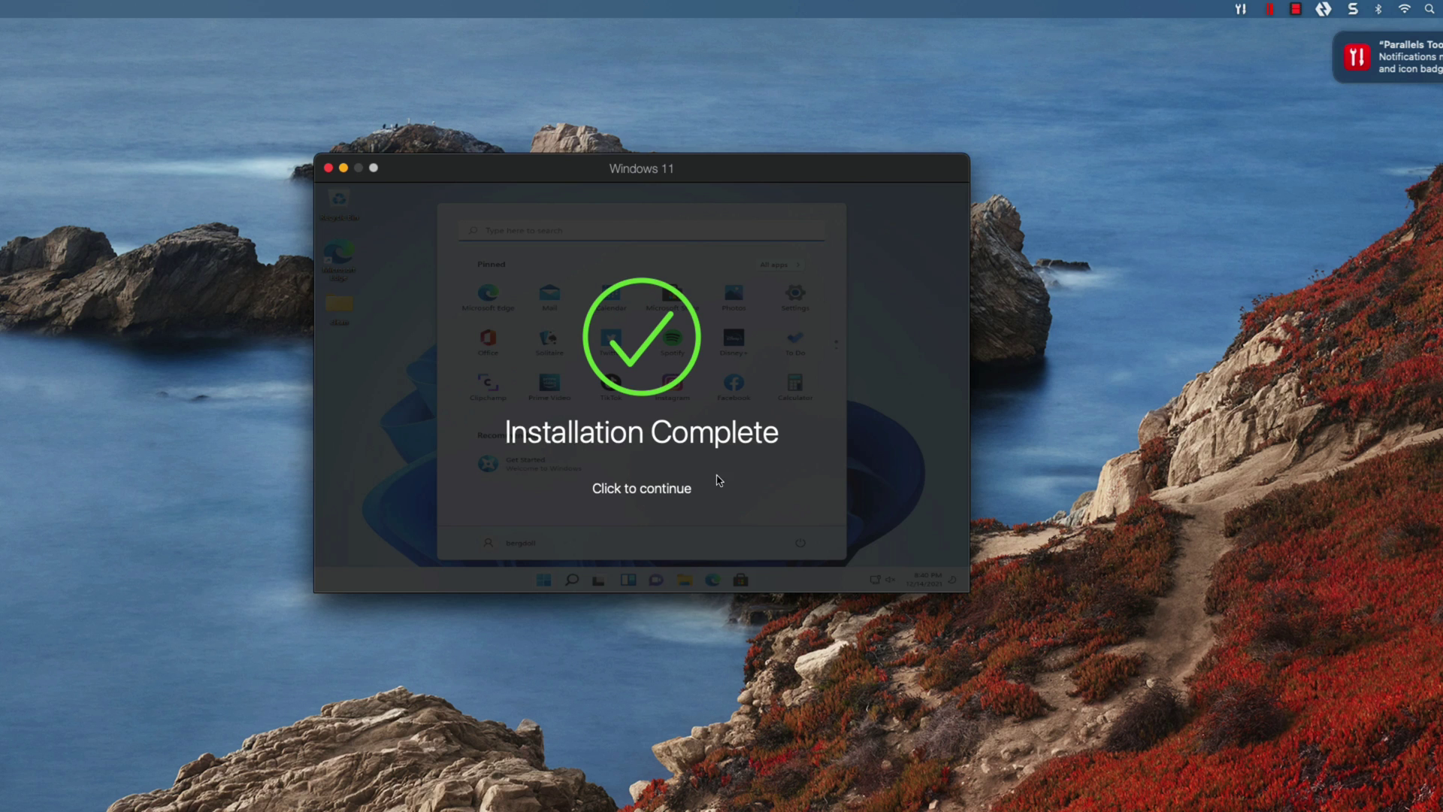
- Dismiss the Installation Complete notice and start downloading the pending Windows update
{"action": "left_click", "coordinate": [681, 487]}
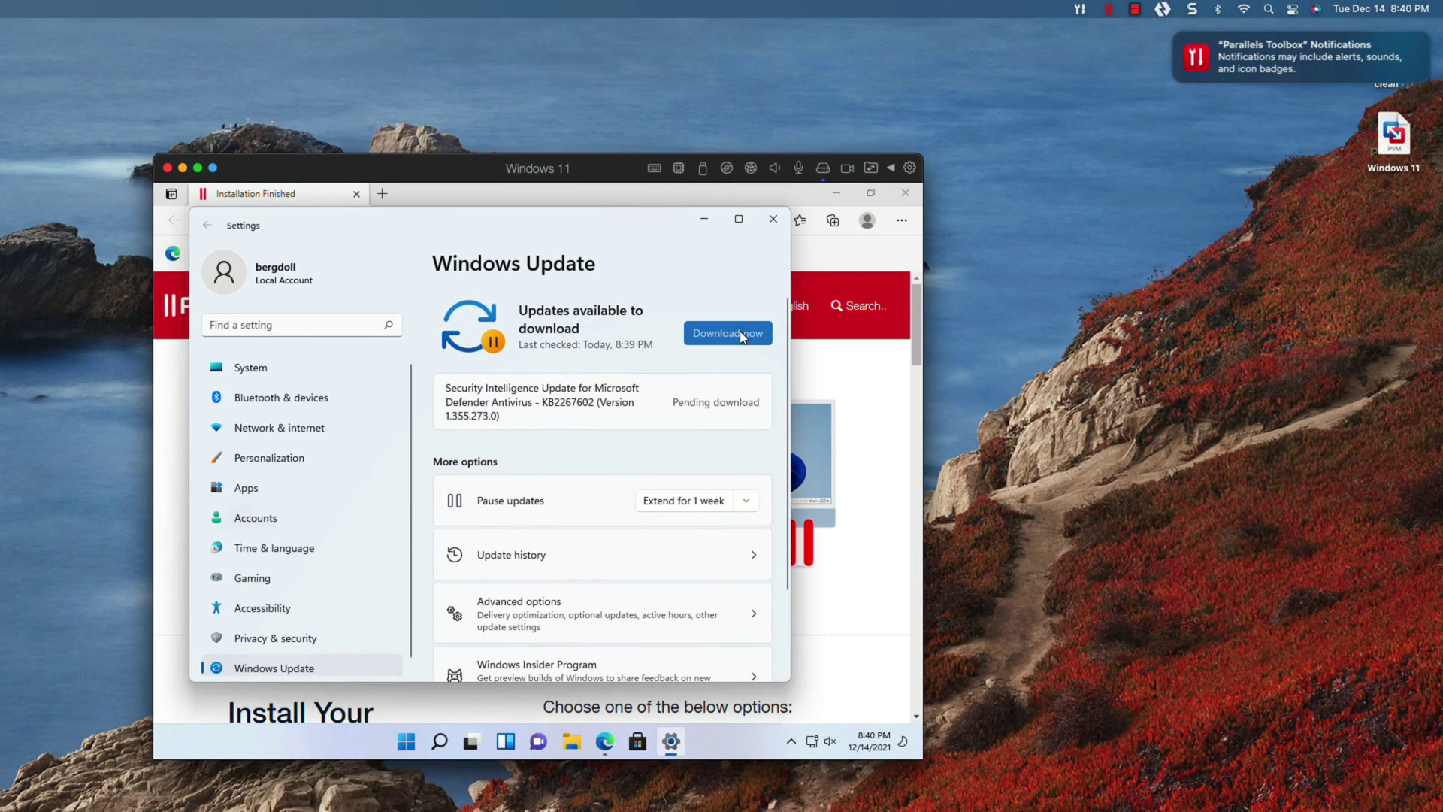
{"action": "left_click", "coordinate": [1062, 246]}
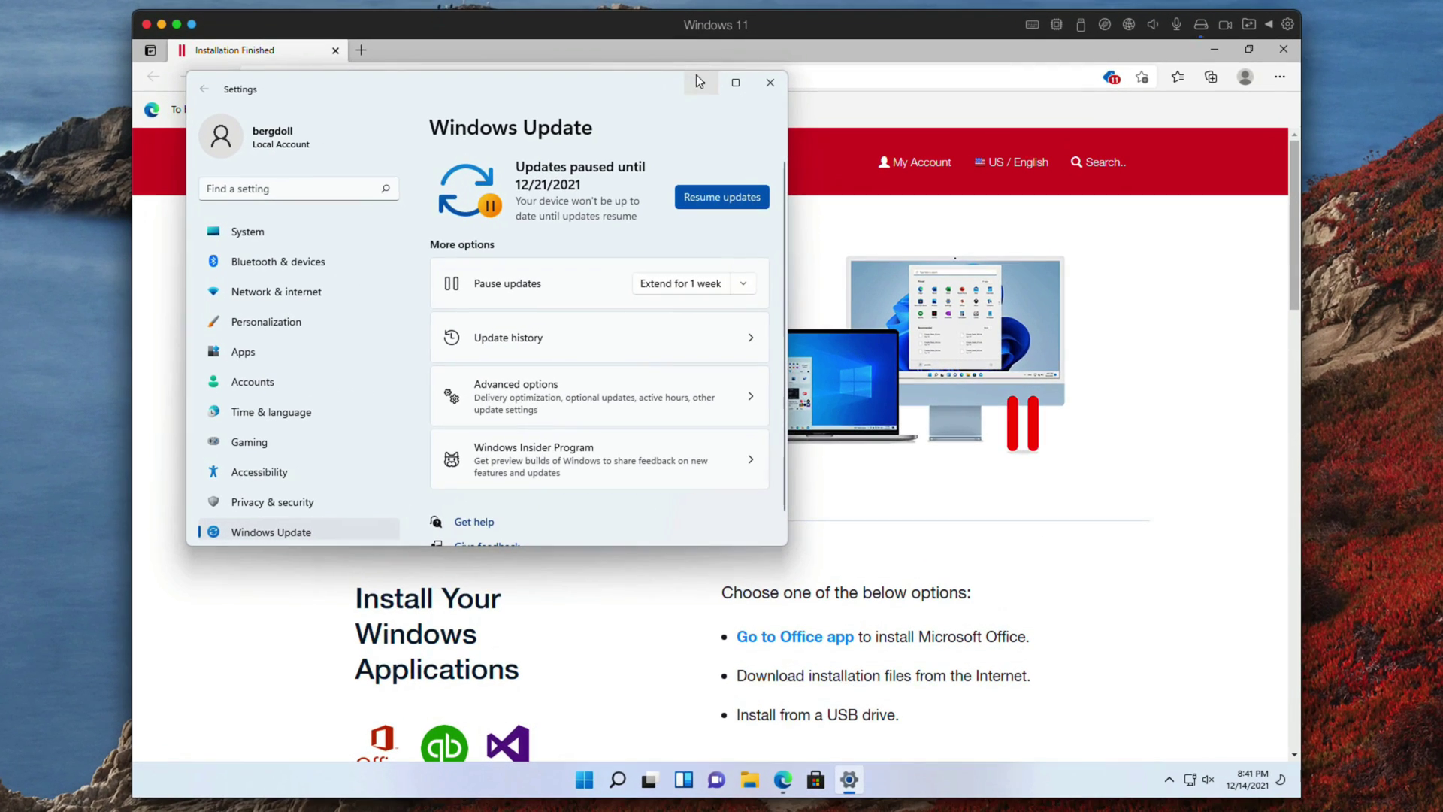
- Minimize the Settings window and the Edge welcome page to reveal the Windows 11 desktop
{"action": "left_click", "coordinate": [698, 81]}
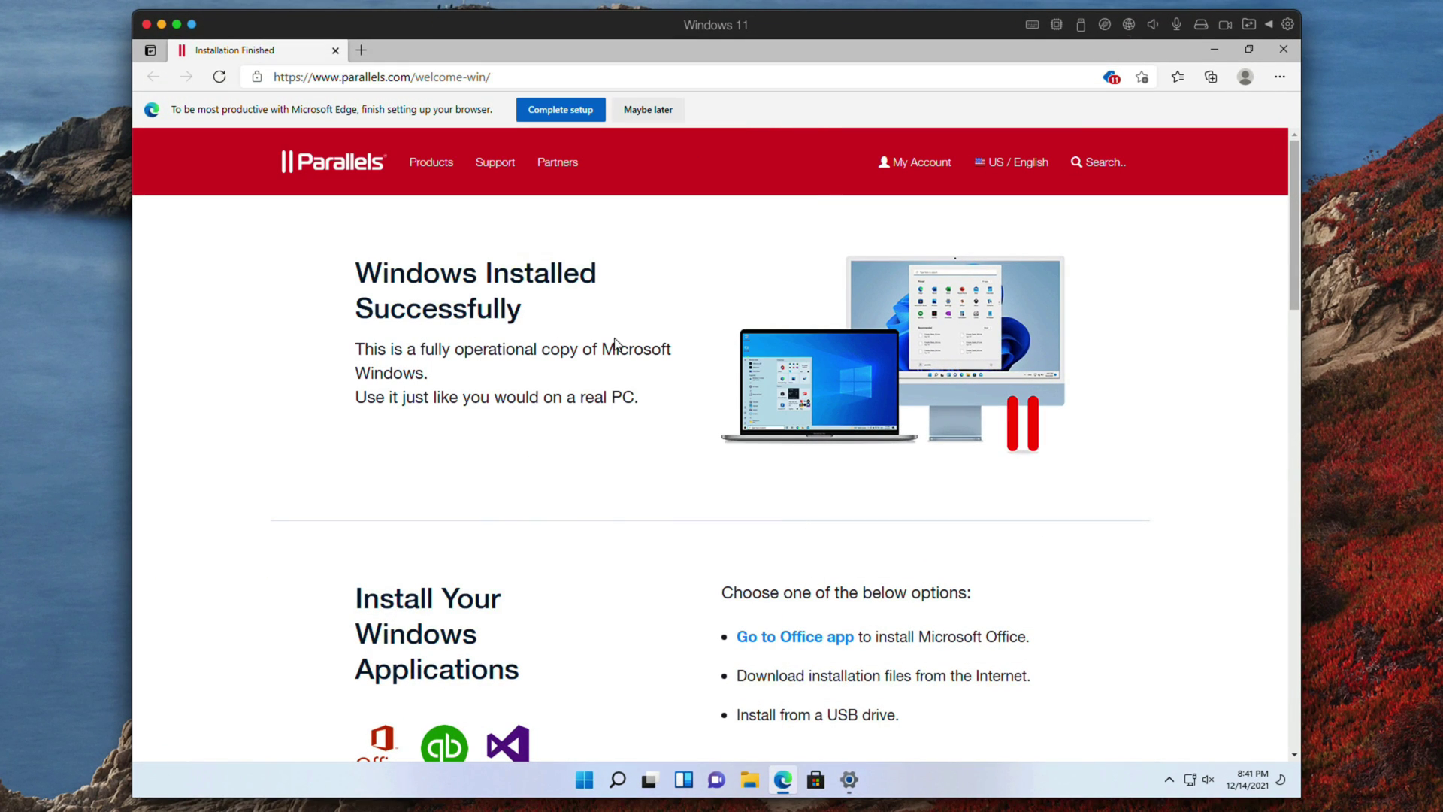
{"action": "scroll", "coordinate": [673, 538], "scroll_direction": "down", "scroll_amount": 5}
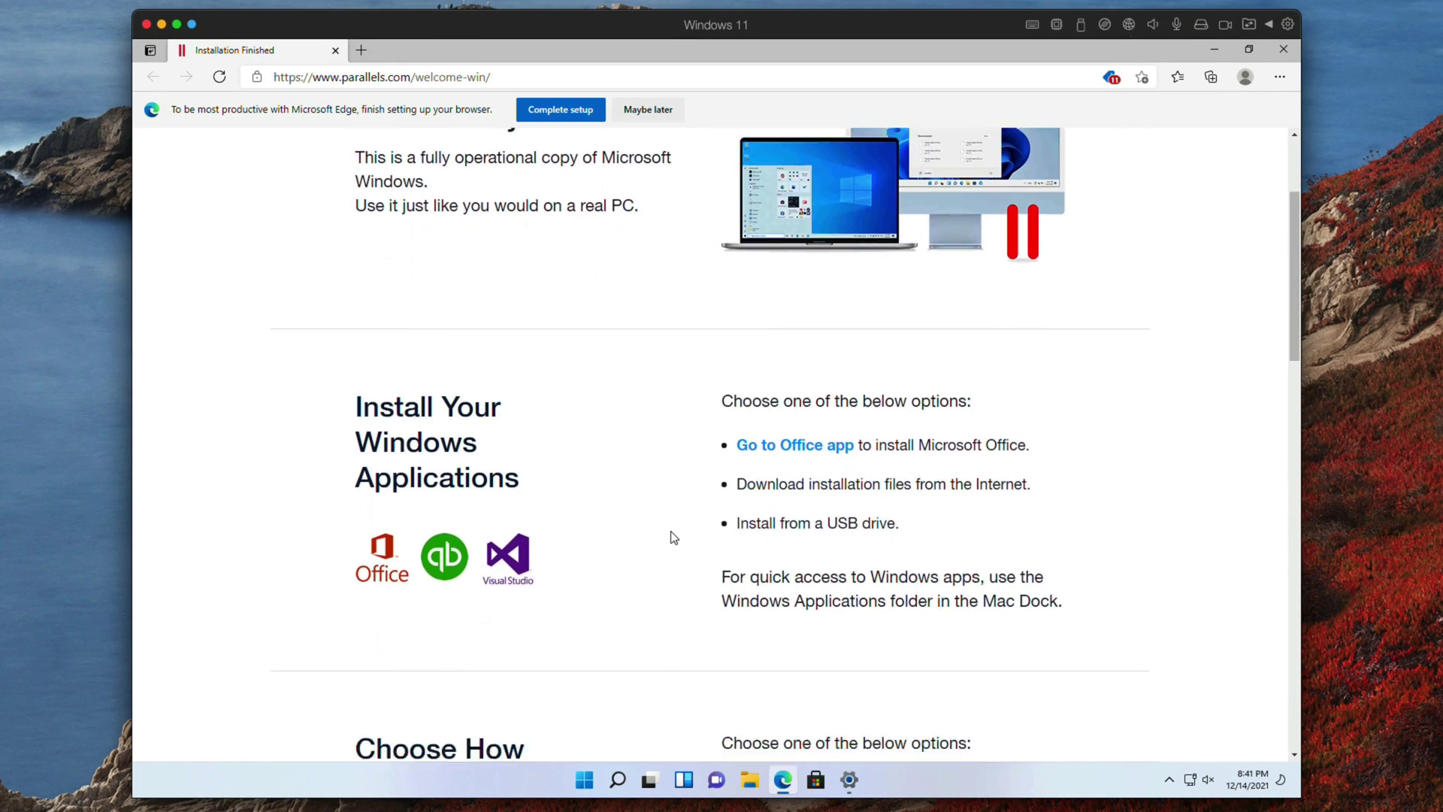
{"action": "scroll", "coordinate": [674, 538], "scroll_direction": "up", "scroll_amount": 3}
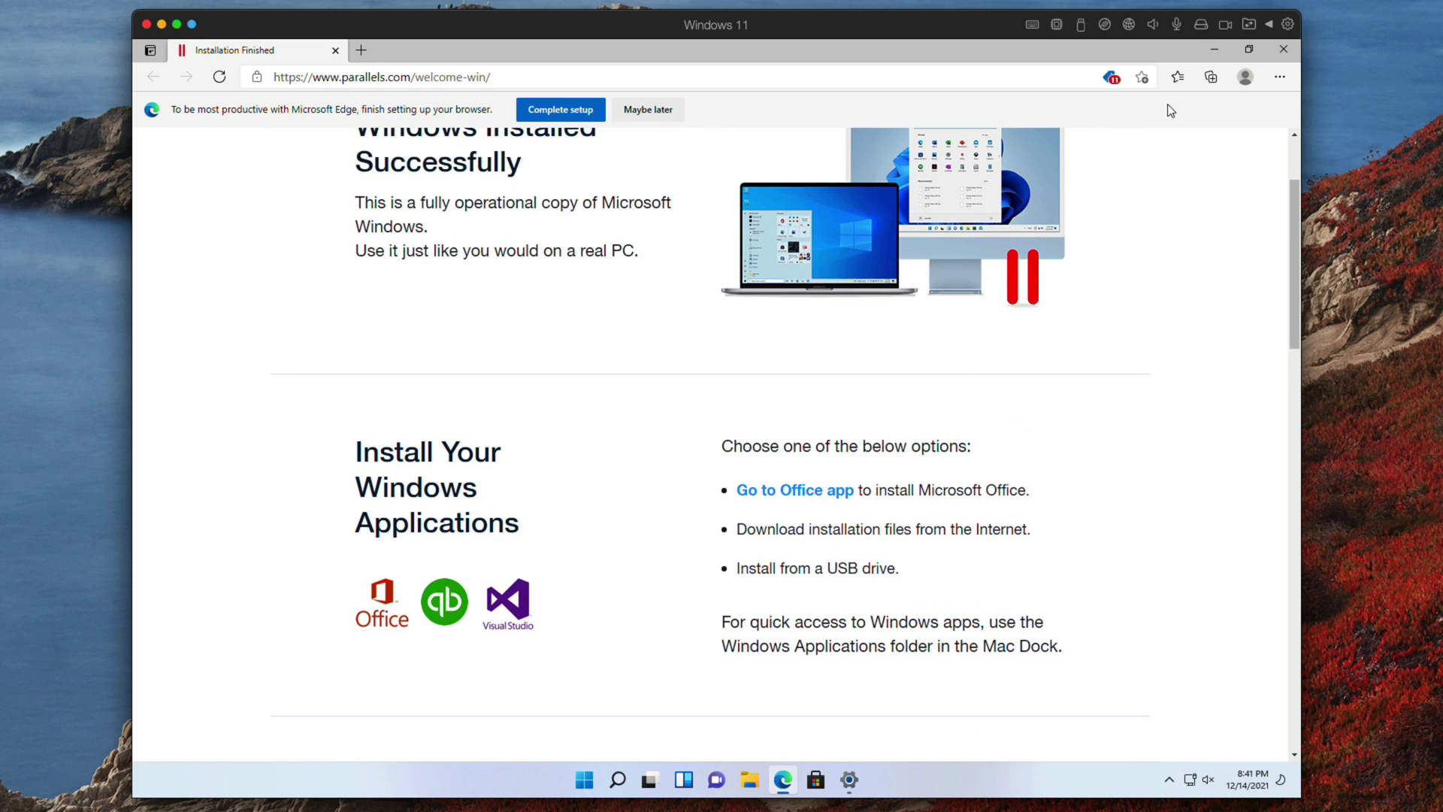
{"action": "left_click", "coordinate": [1212, 52]}
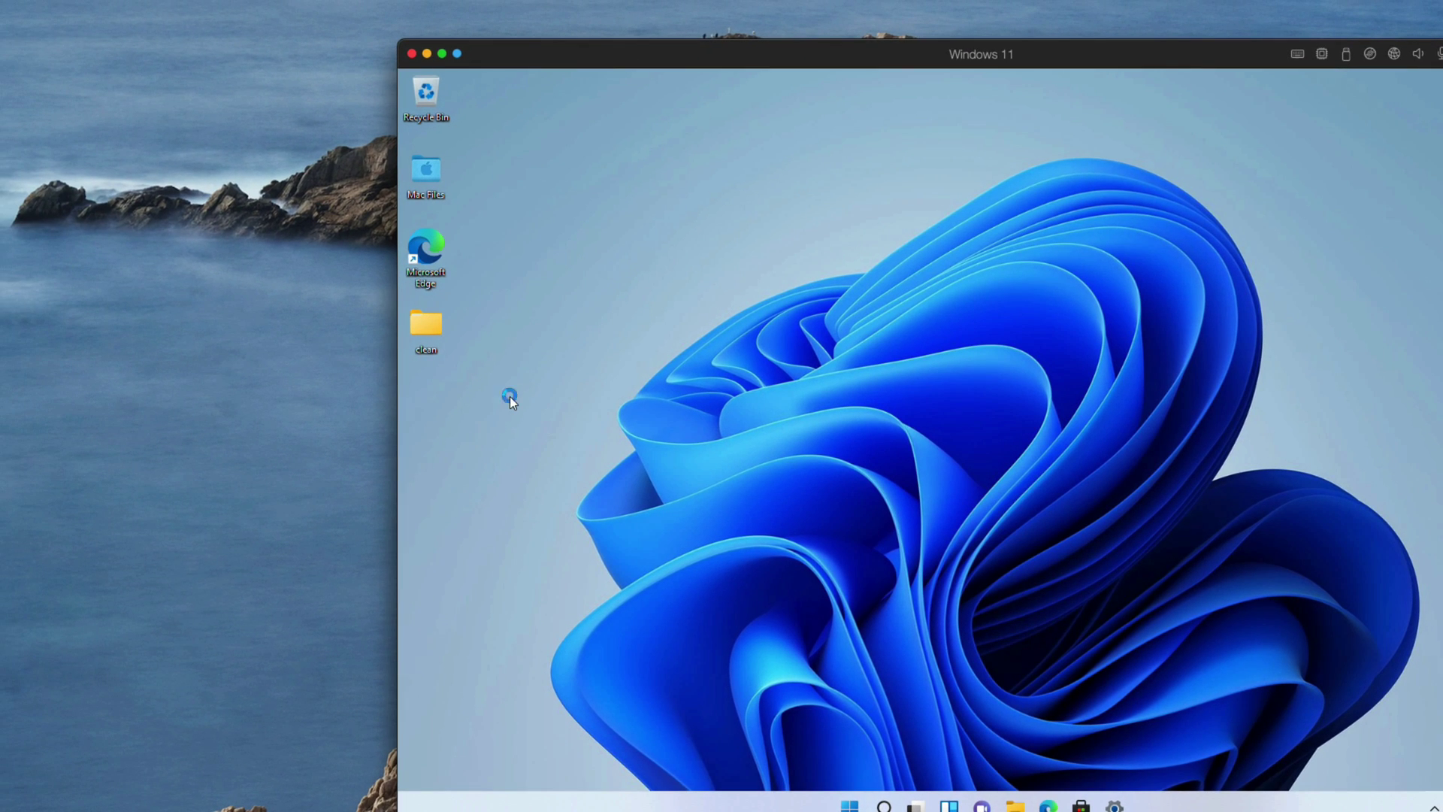
- Create a desktop folder named 'Demo' and open it in File Explorer
{"action": "right_click", "coordinate": [510, 395]}
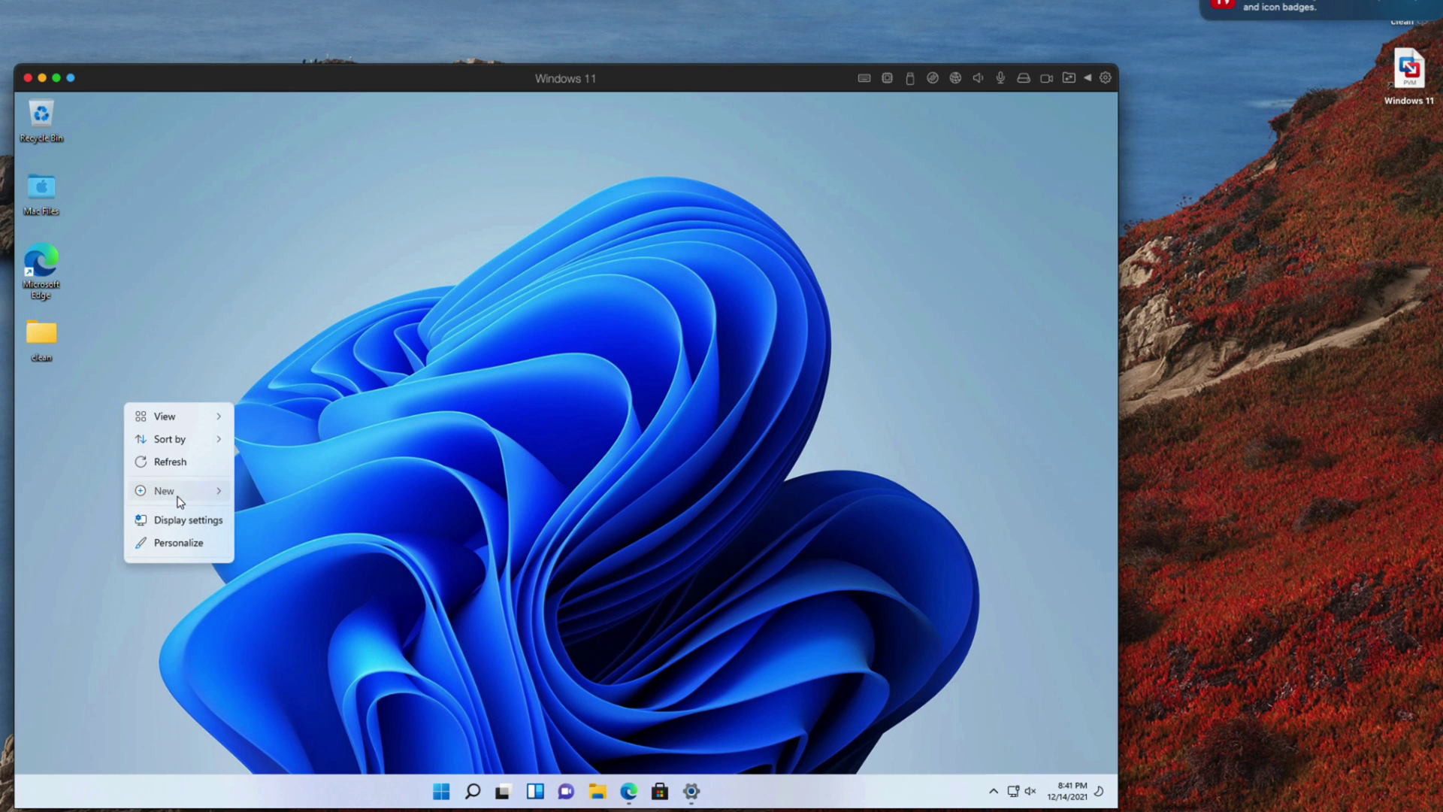
{"action": "mouse_move", "coordinate": [181, 502]}
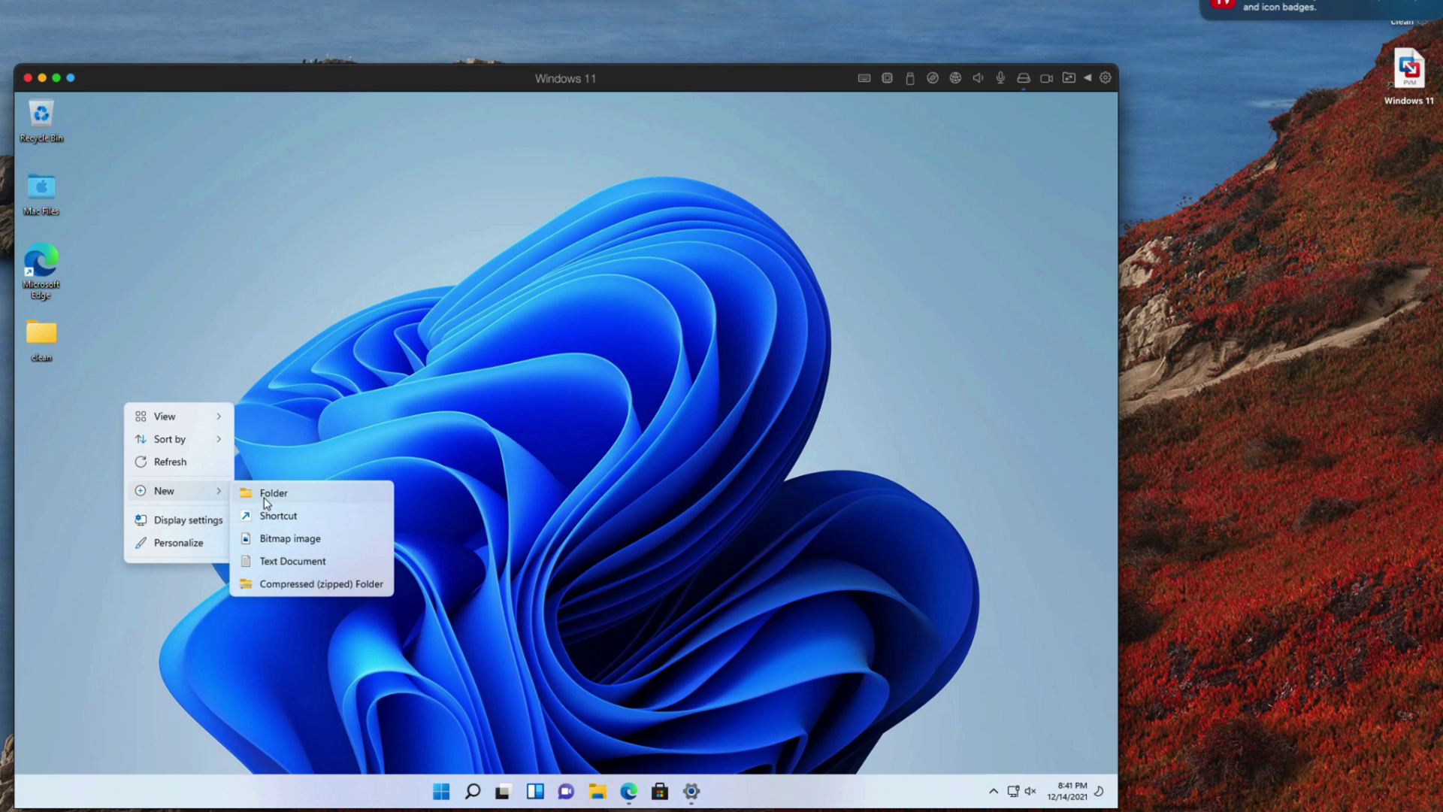
{"action": "left_click", "coordinate": [264, 498]}
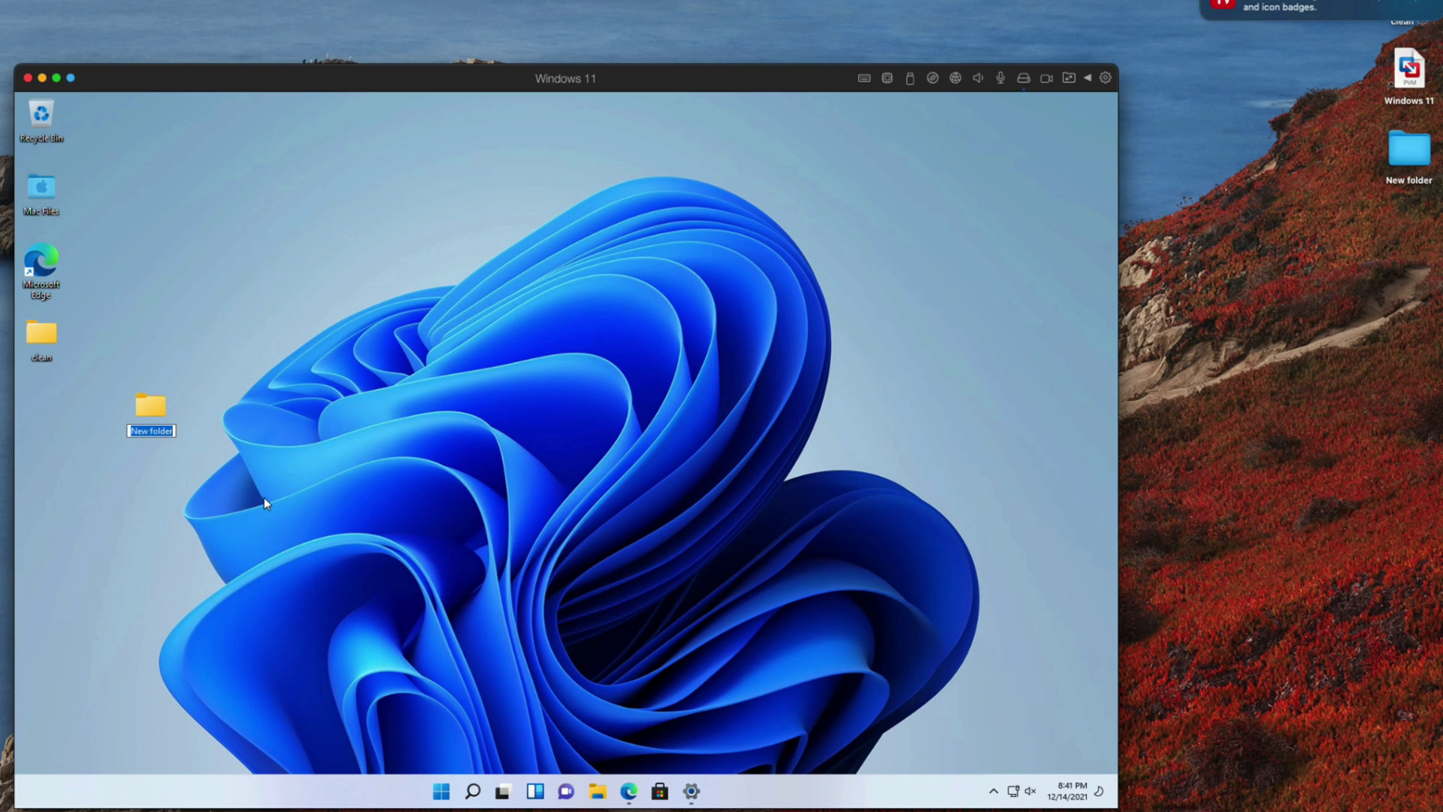
{"action": "type", "text": "Demo"}
{"action": "key", "text": "Return"}
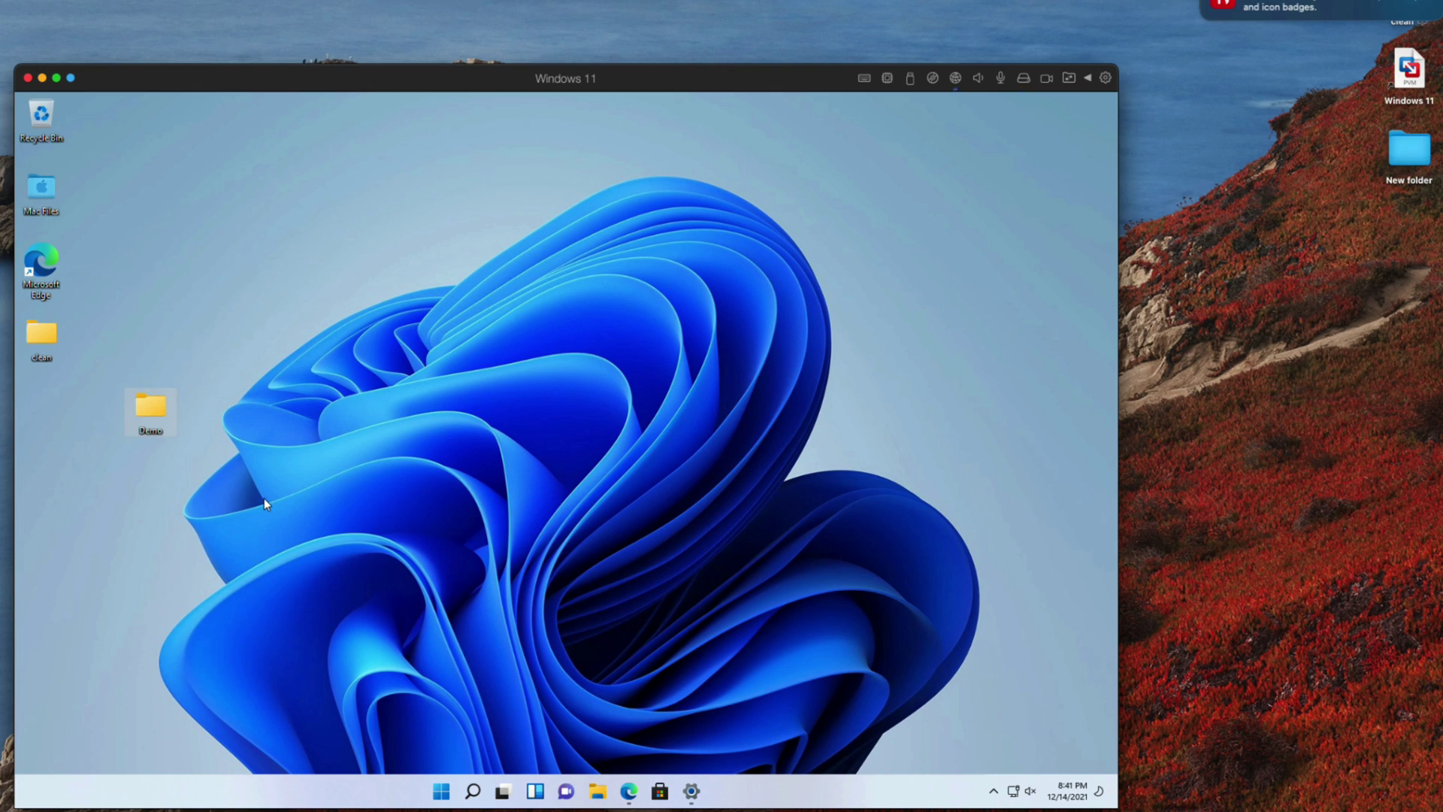
{"action": "left_click", "coordinate": [165, 472]}
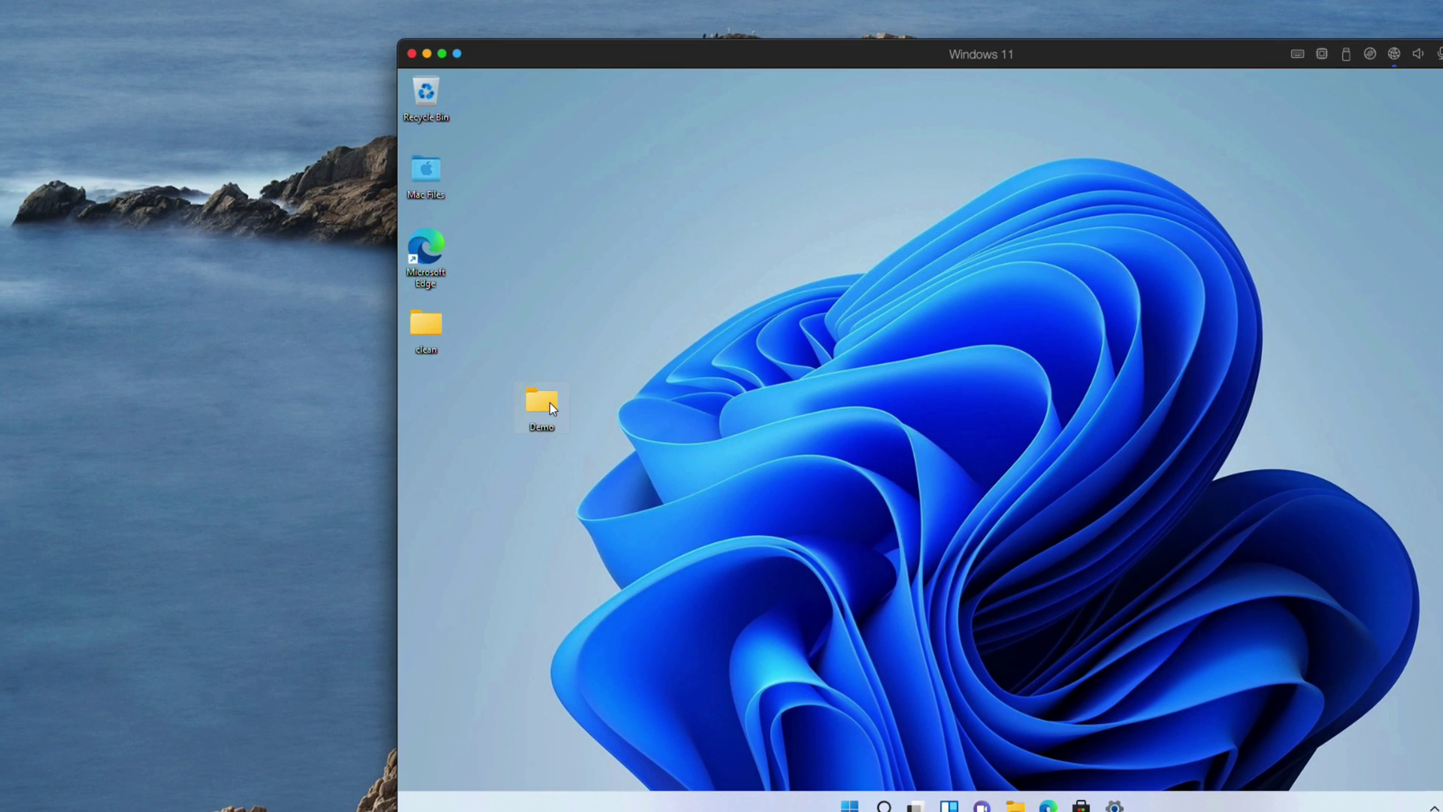
{"action": "double_click", "coordinate": [549, 403]}
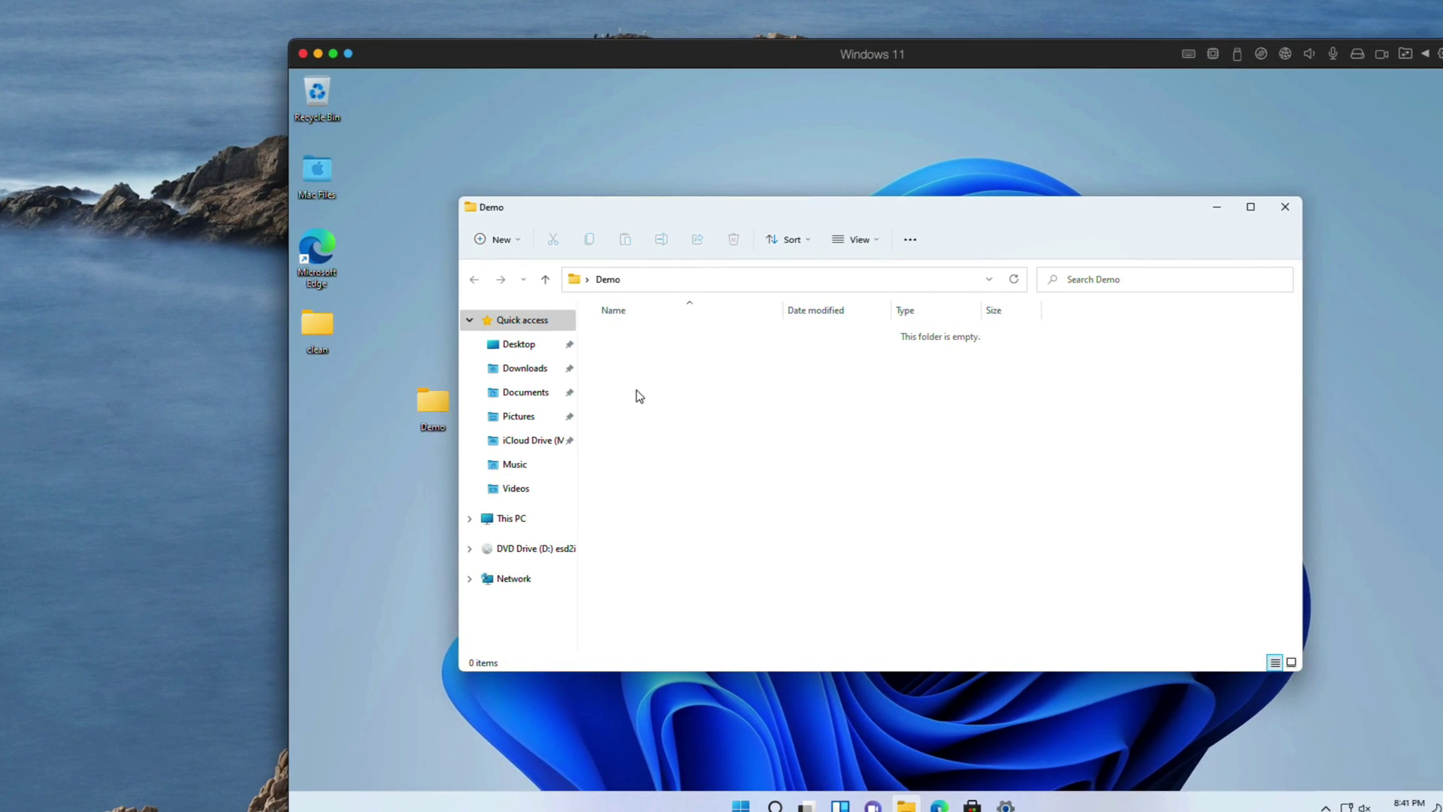
{"action": "right_click", "coordinate": [652, 407]}
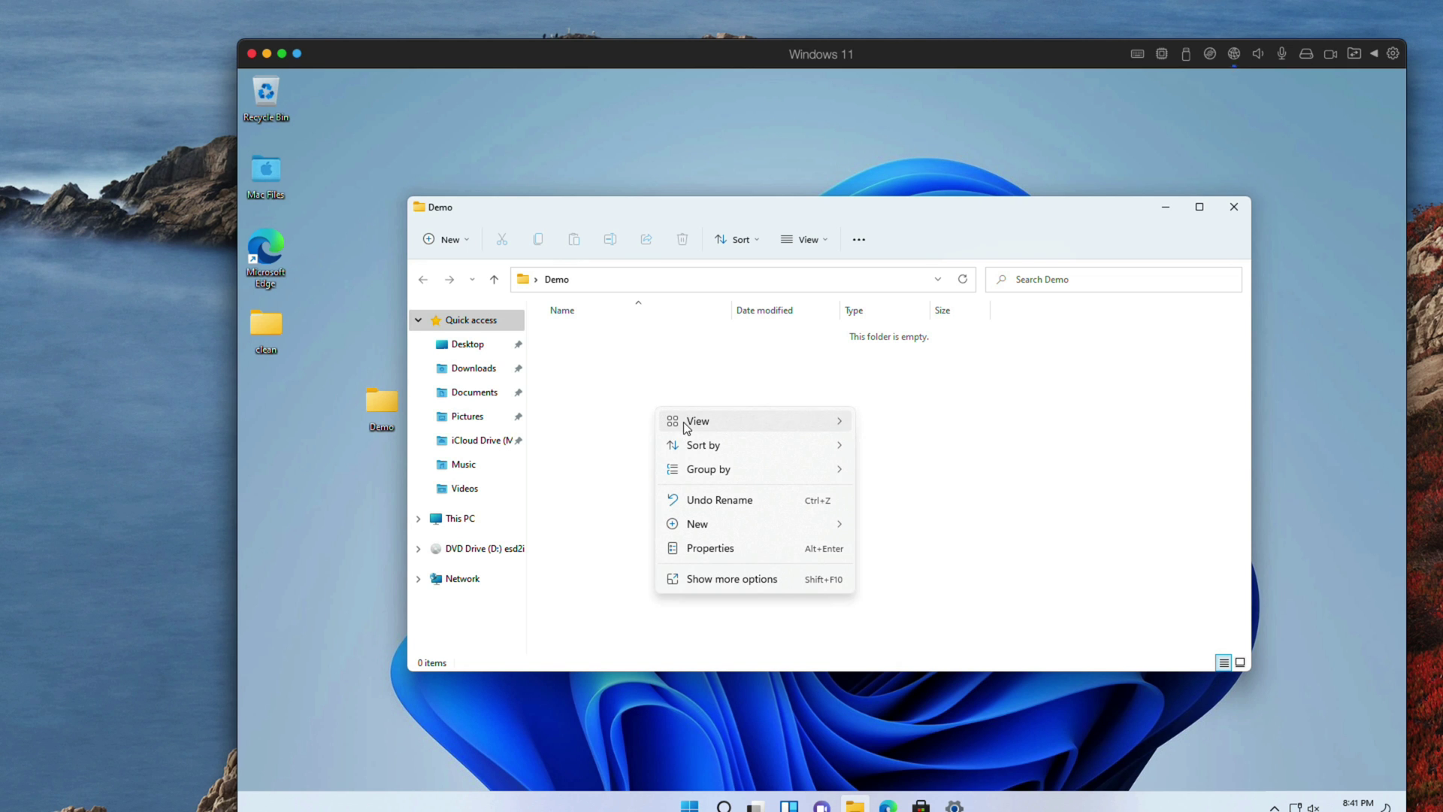
- Add a new text document named 'Hello World' to the Demo folder
{"action": "mouse_move", "coordinate": [715, 518]}
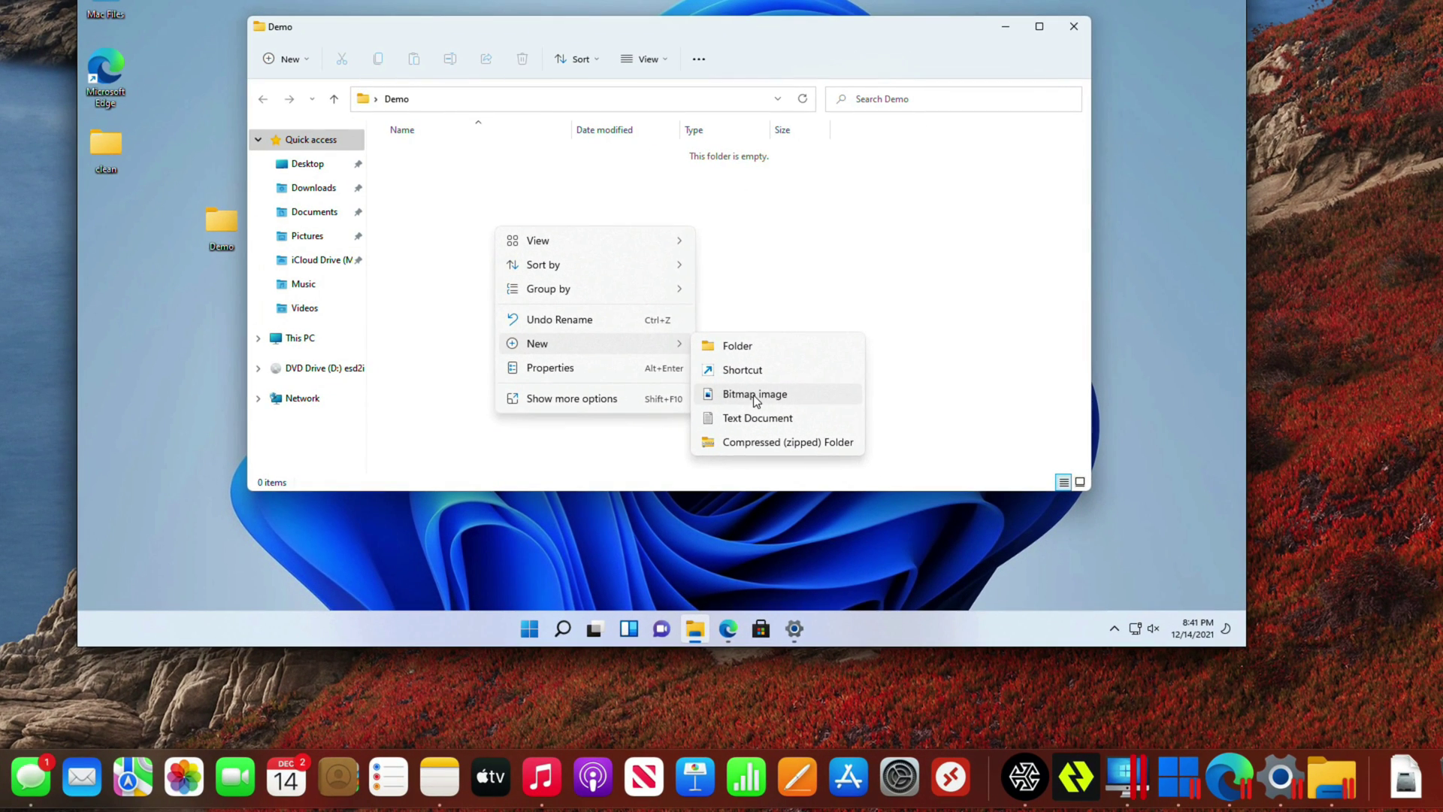
{"action": "left_click", "coordinate": [914, 603]}
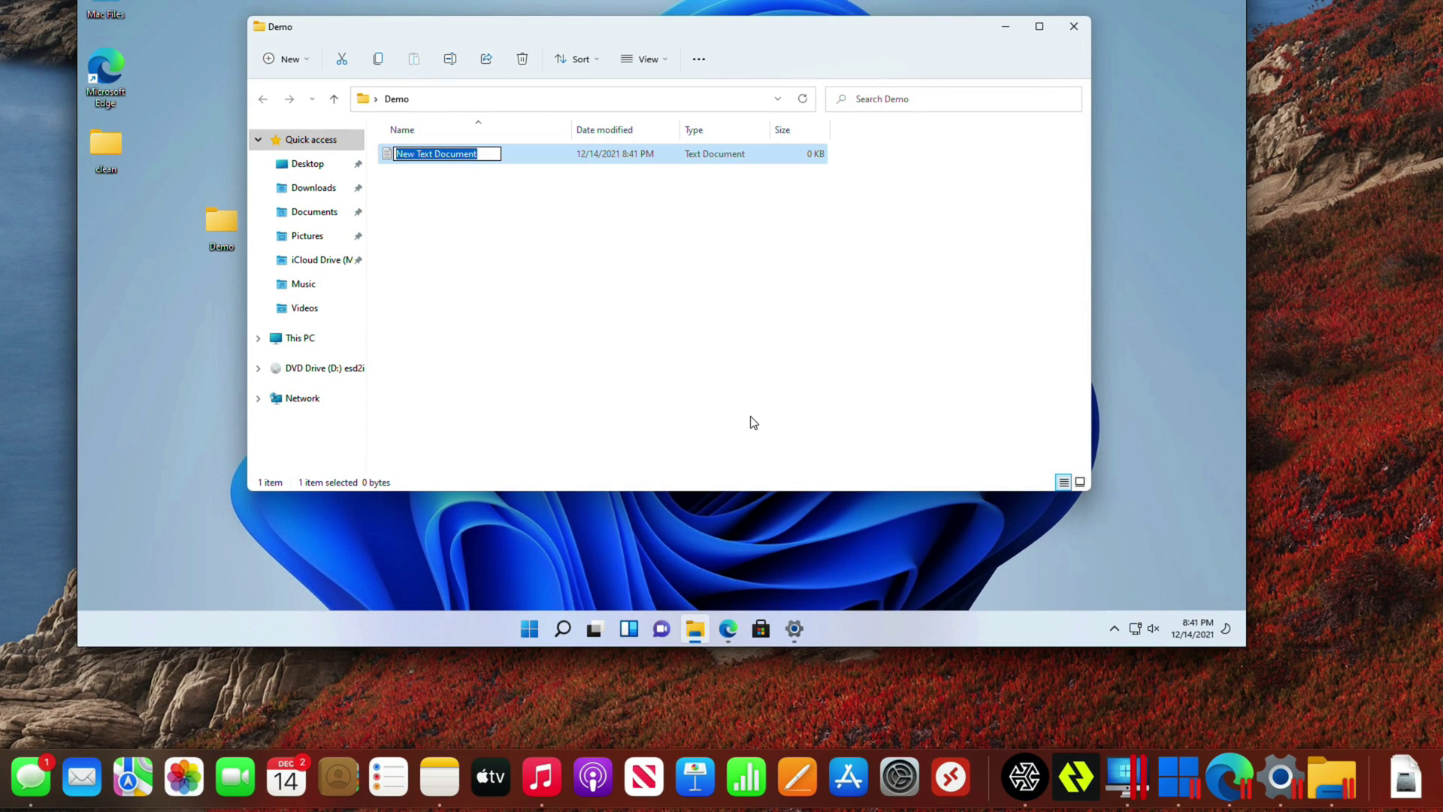
{"action": "type", "text": "Hello"}
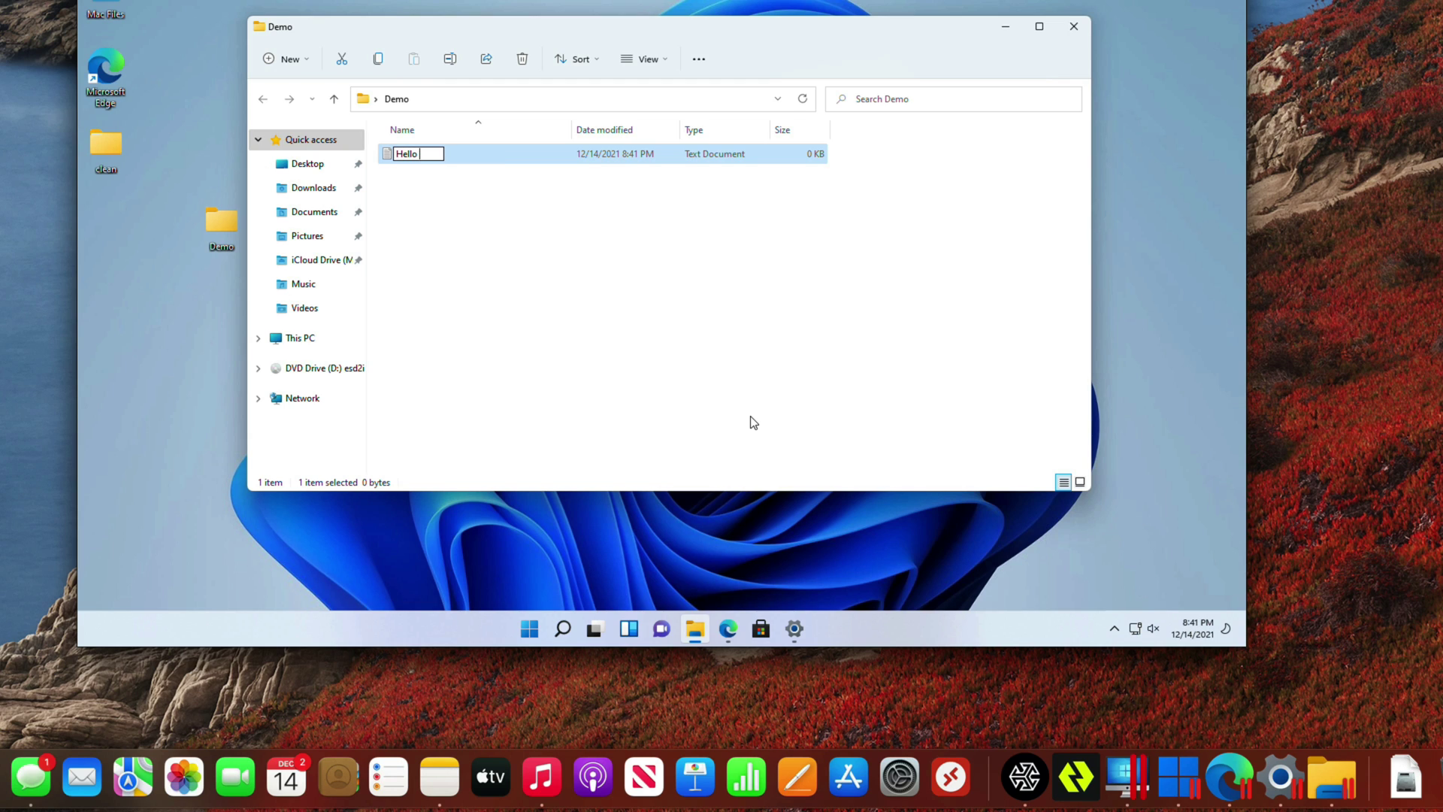
{"action": "type", "text": " World"}
{"action": "key", "text": "Return"}
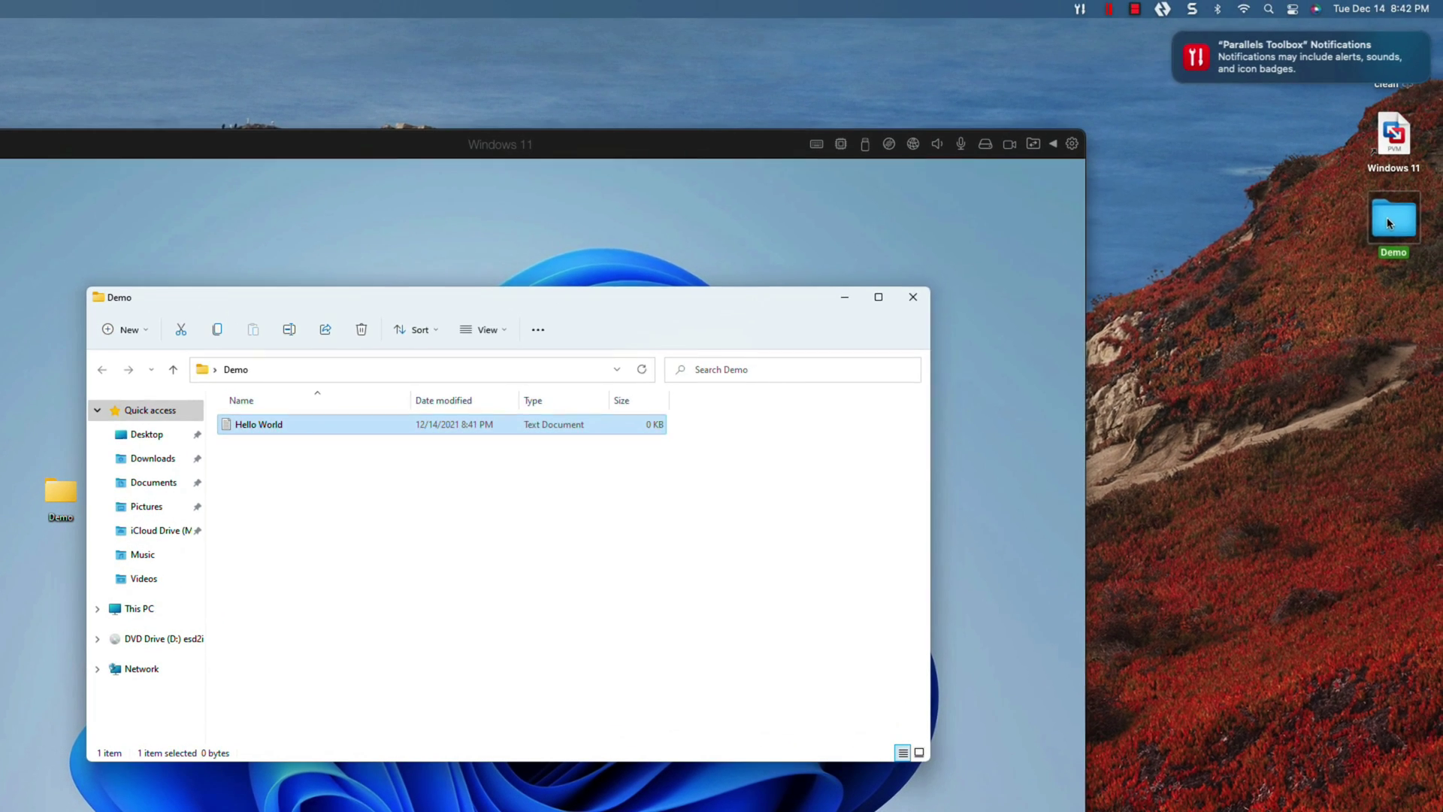
{"action": "double_click", "coordinate": [1386, 216]}
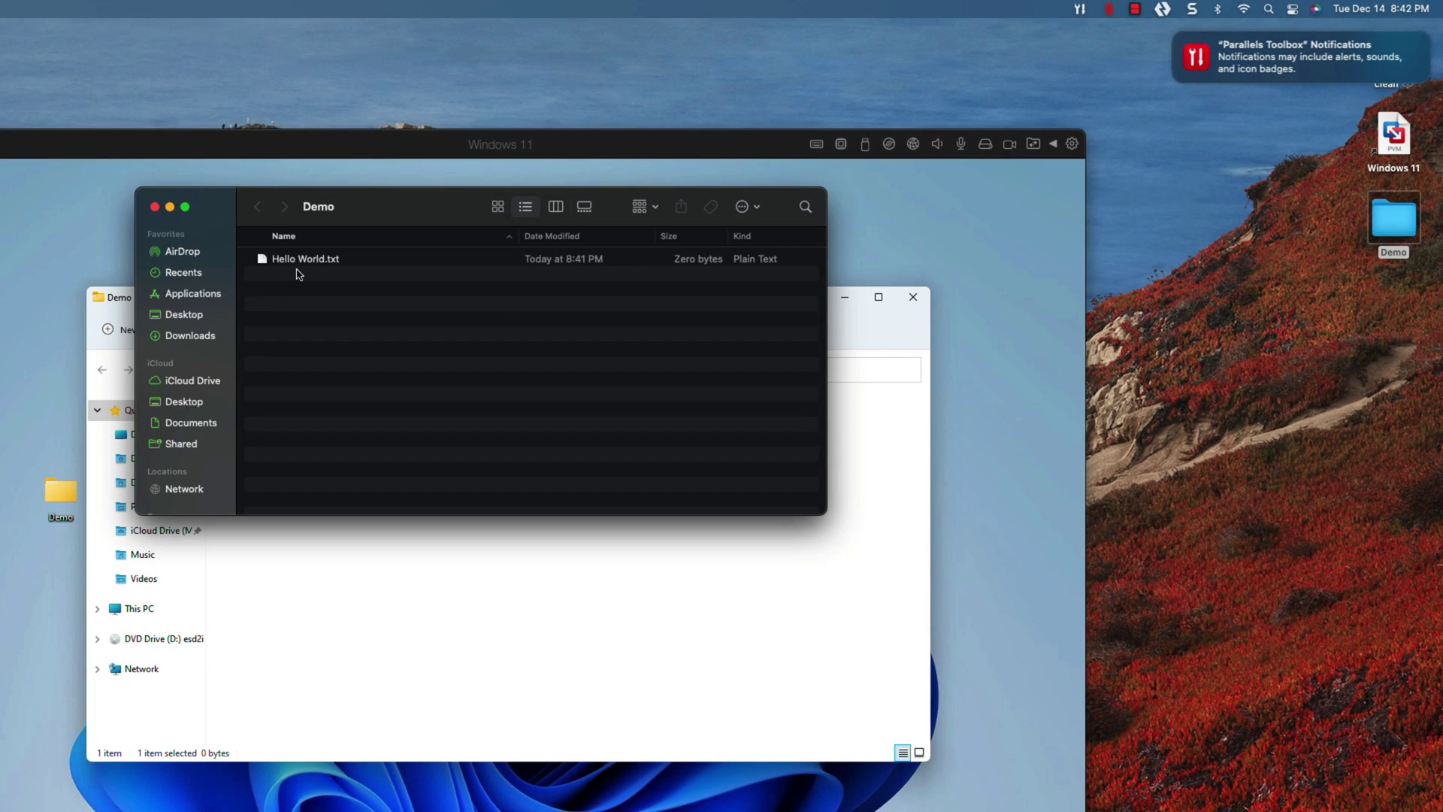
{"action": "left_click", "coordinate": [155, 208]}
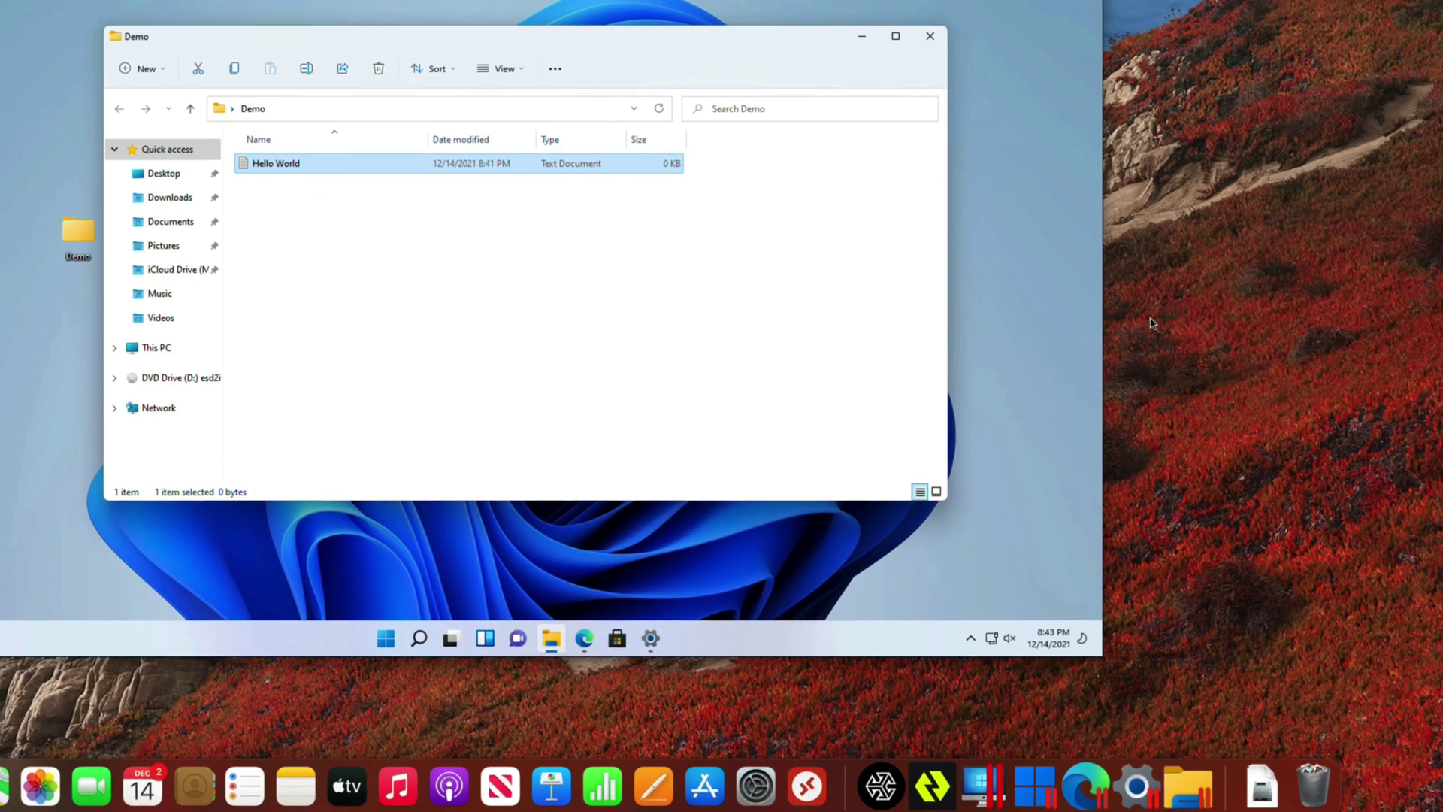
- Choose Import from iPhone > Take Photo from the Mac desktop's context menu
{"action": "right_click", "coordinate": [1135, 310]}
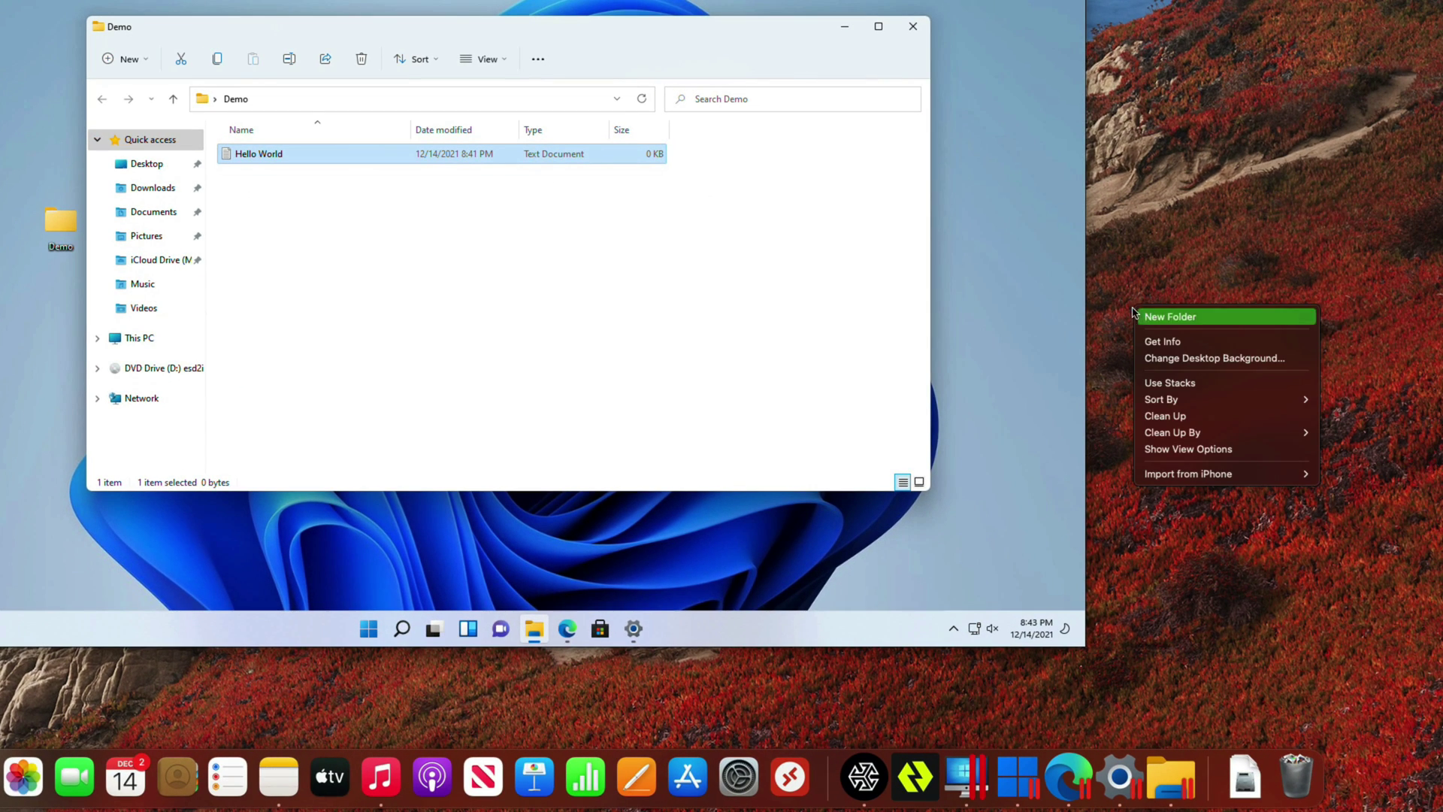
{"action": "mouse_move", "coordinate": [1215, 473]}
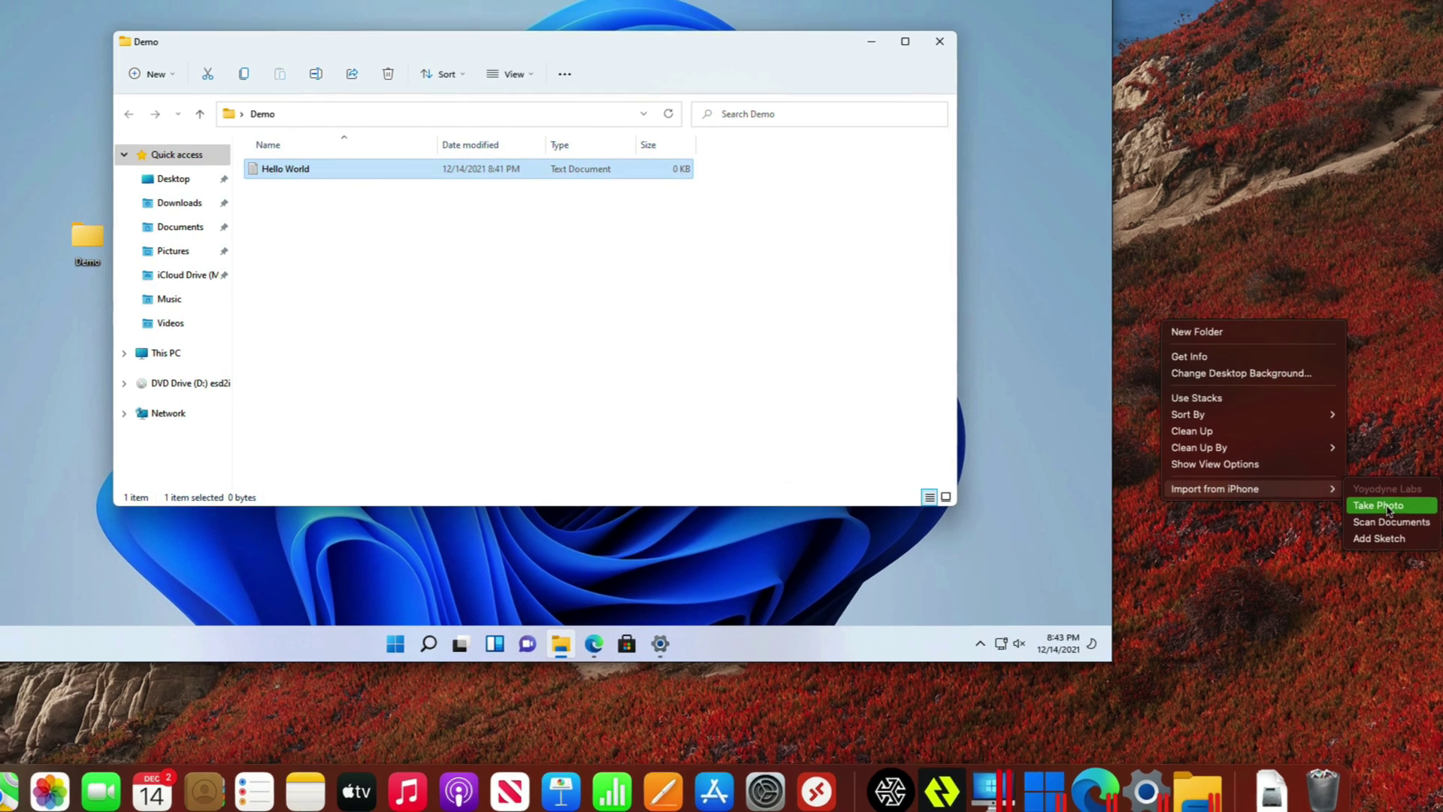
{"action": "left_click", "coordinate": [1359, 492]}
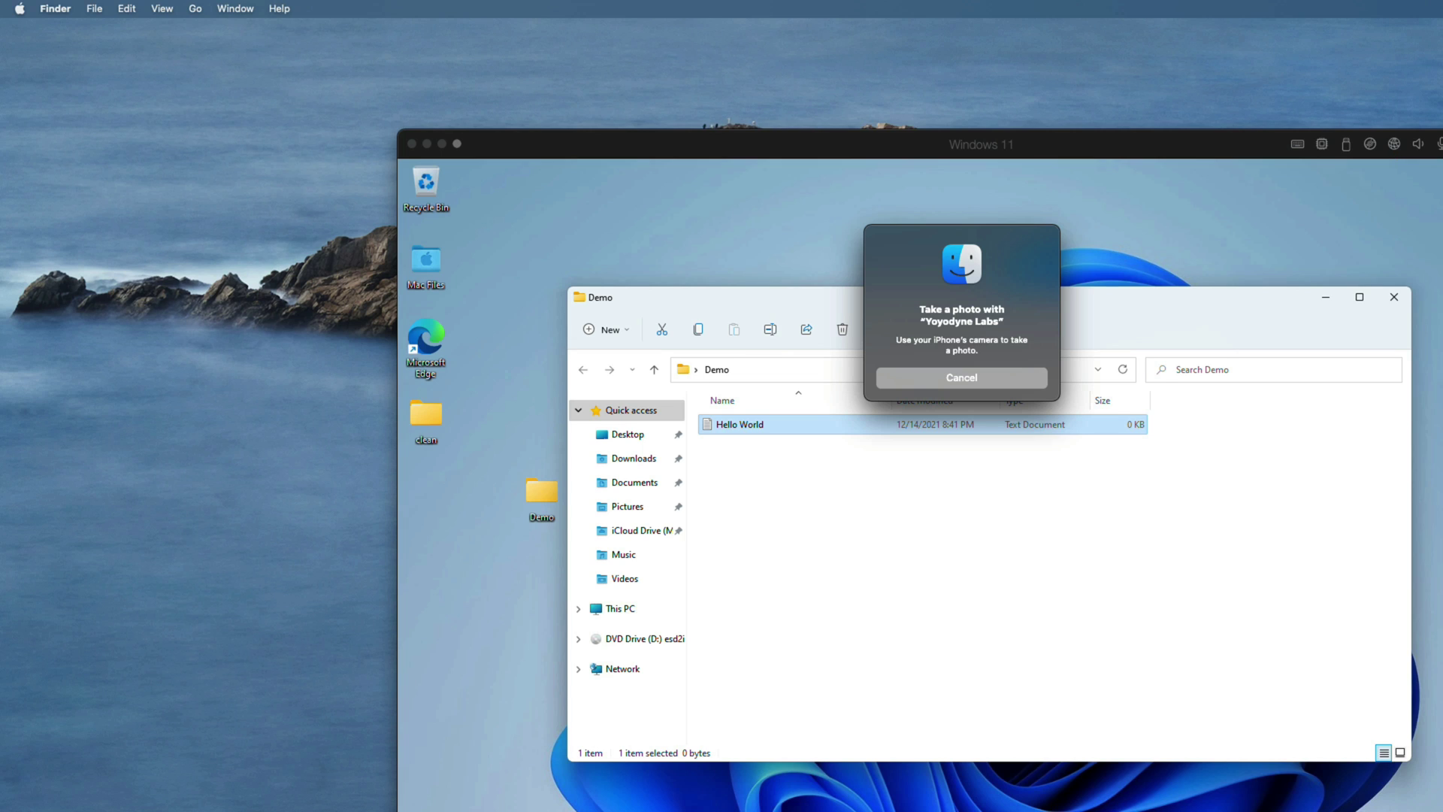
- Dismiss the iPhone photo prompt, close the Demo folder window, and move the Demo icon below clean
{"action": "key", "text": "Escape"}
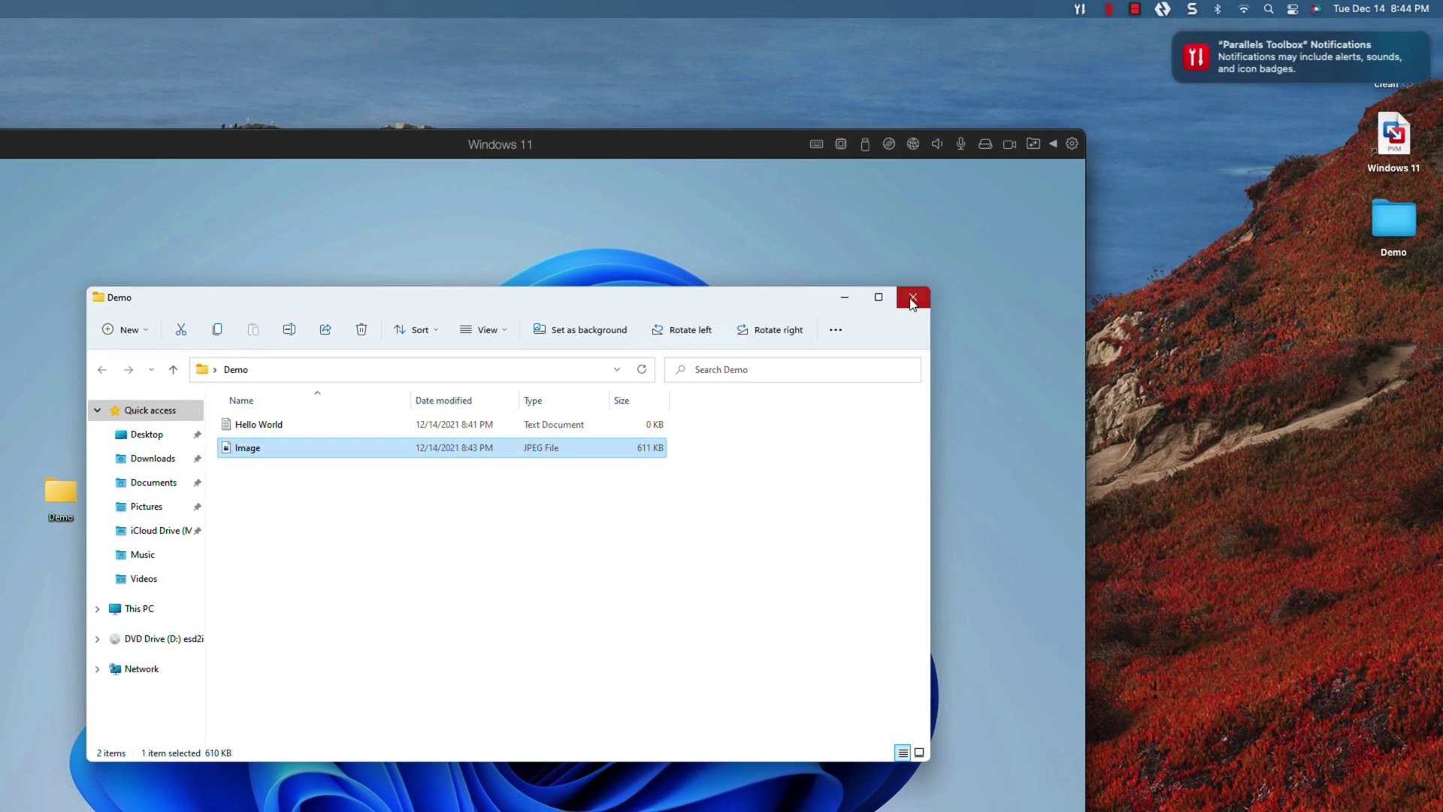
{"action": "left_click", "coordinate": [911, 298]}
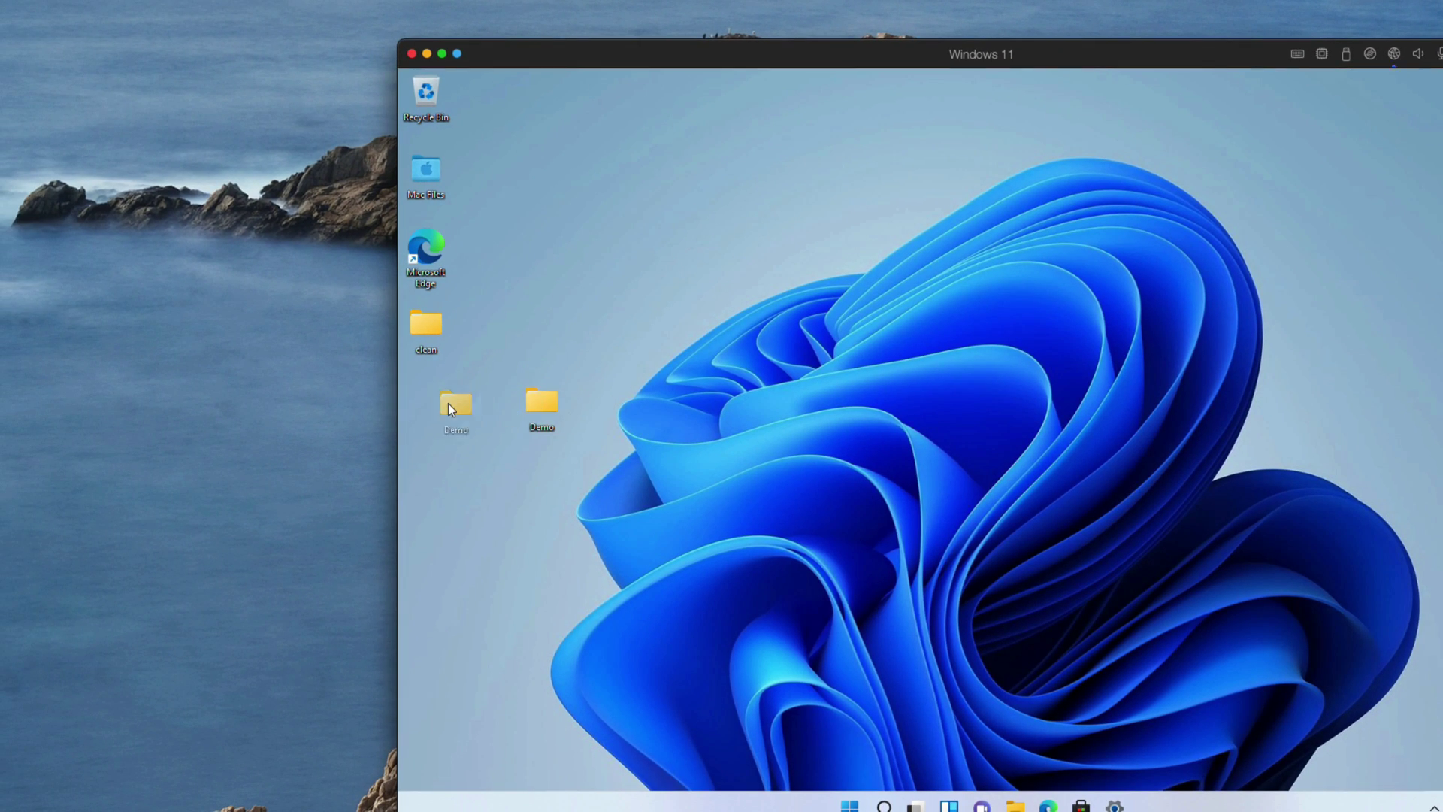
{"action": "left_click_drag", "start_coordinate": [448, 402], "coordinate": [431, 392]}
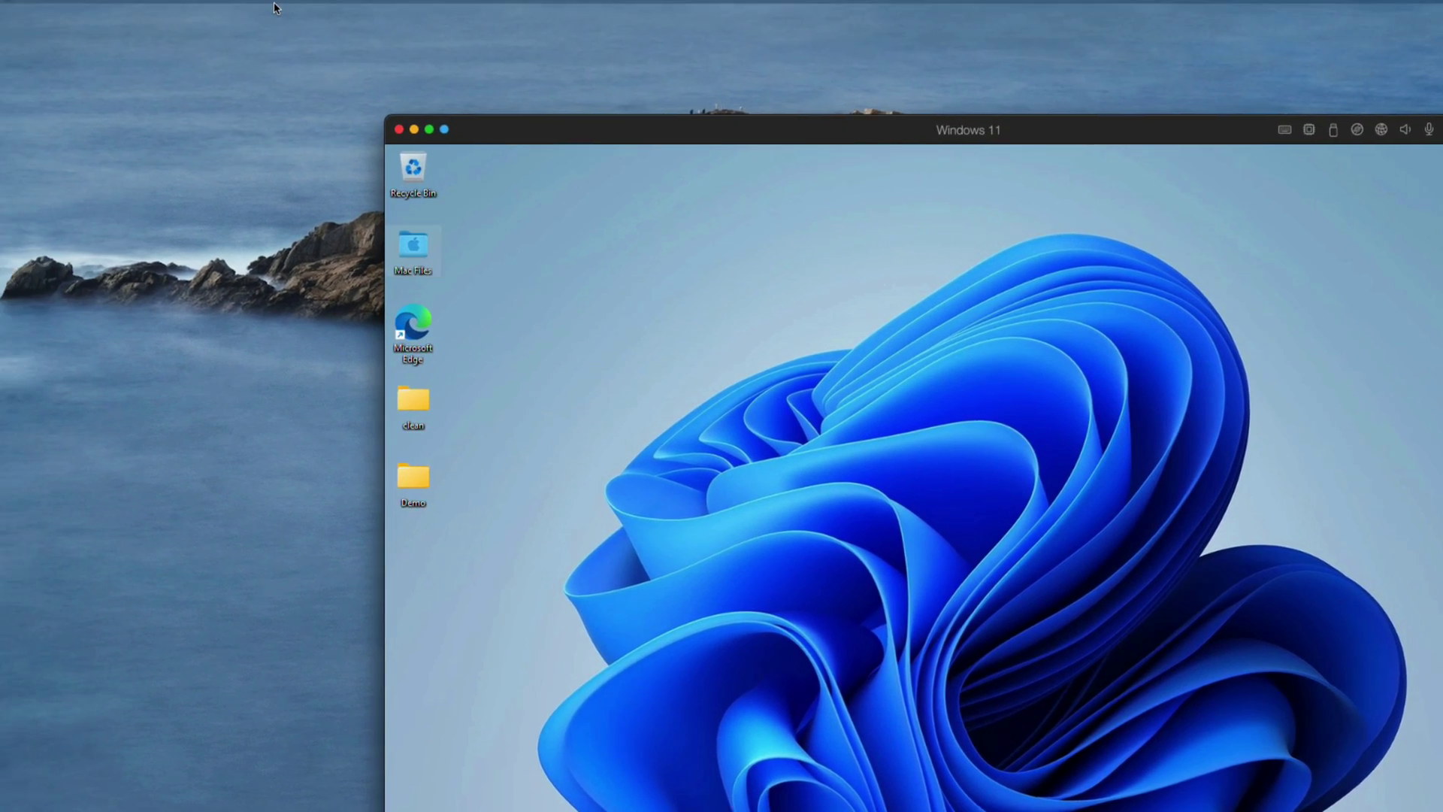
{"action": "left_click", "coordinate": [276, 6]}
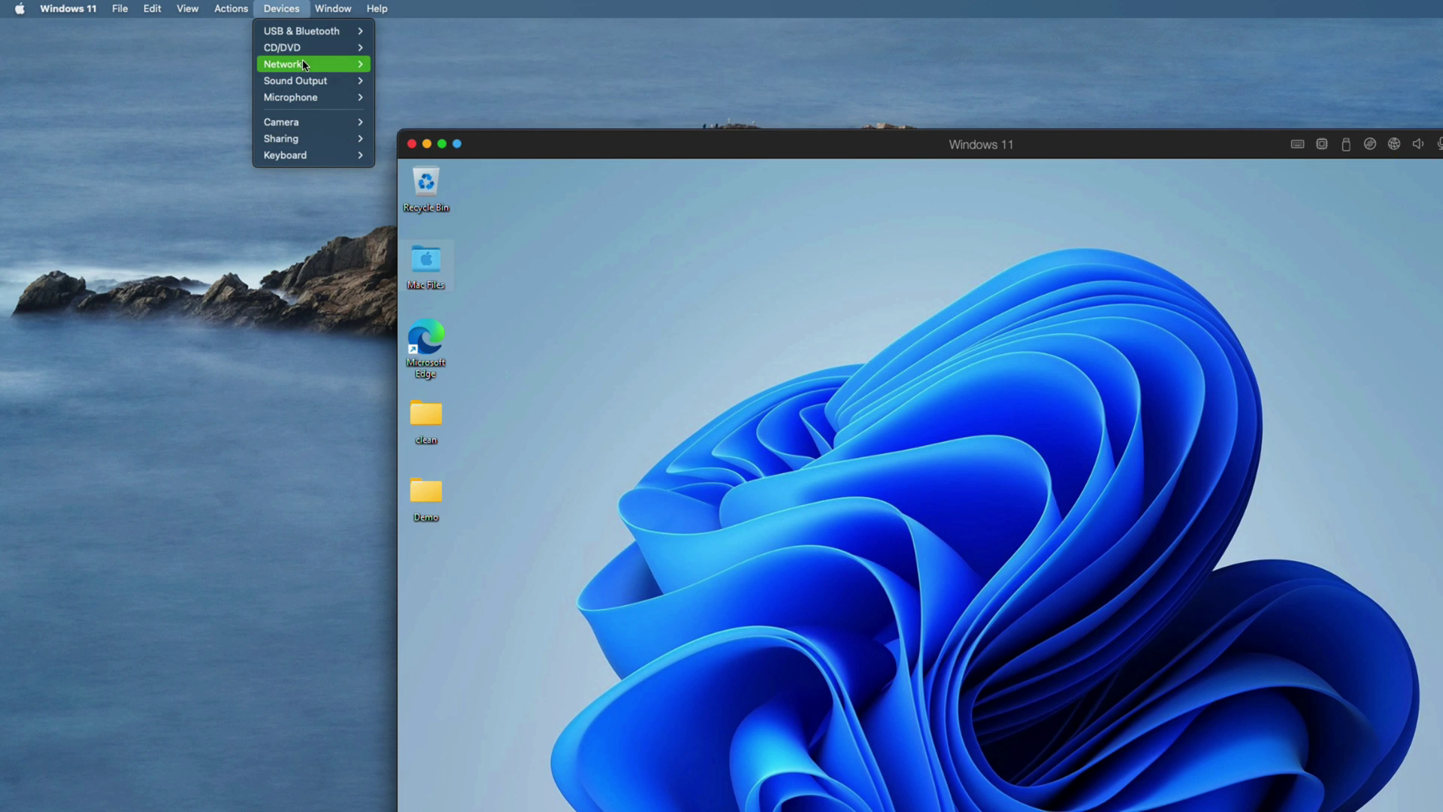
{"action": "key", "text": "Escape"}
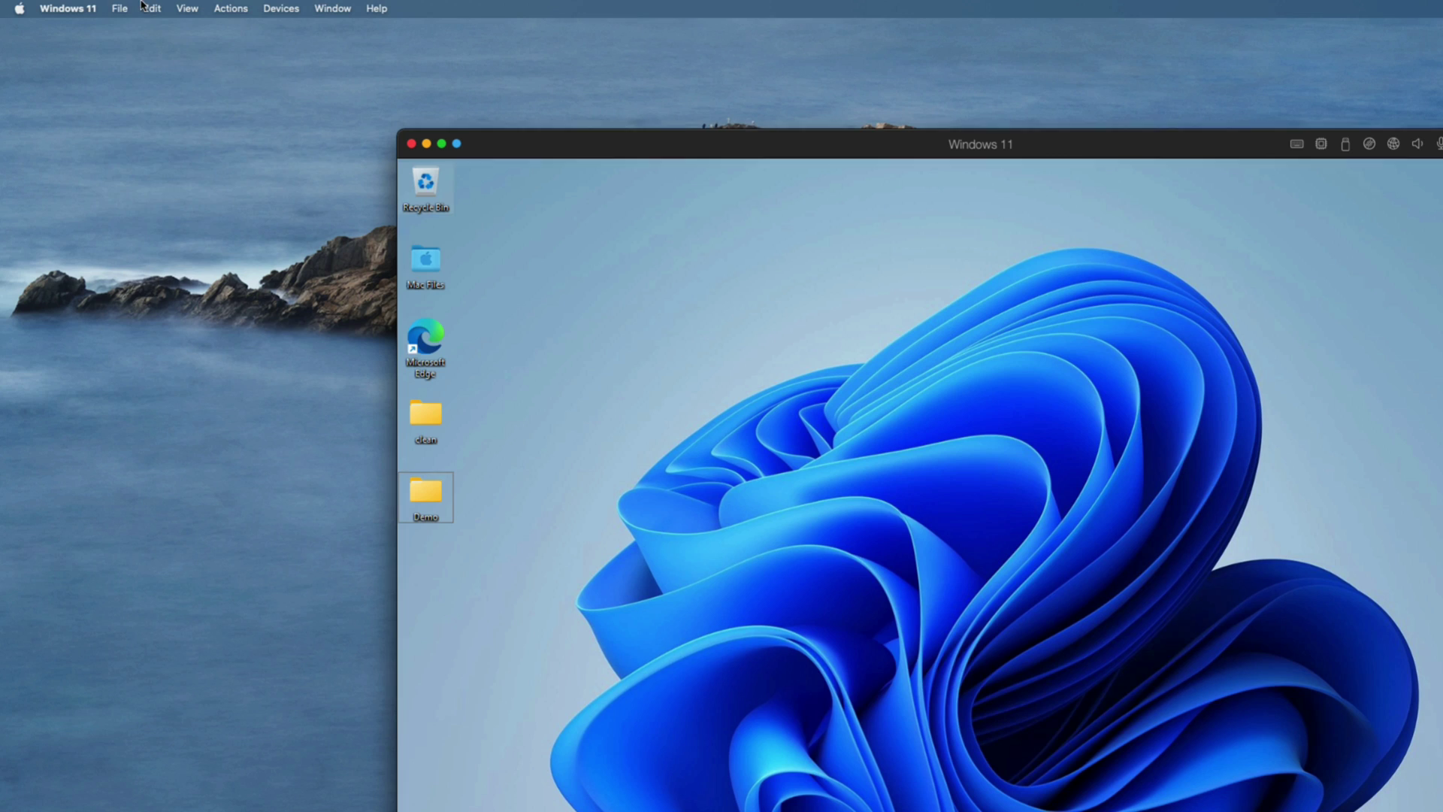
{"action": "left_click", "coordinate": [121, 9]}
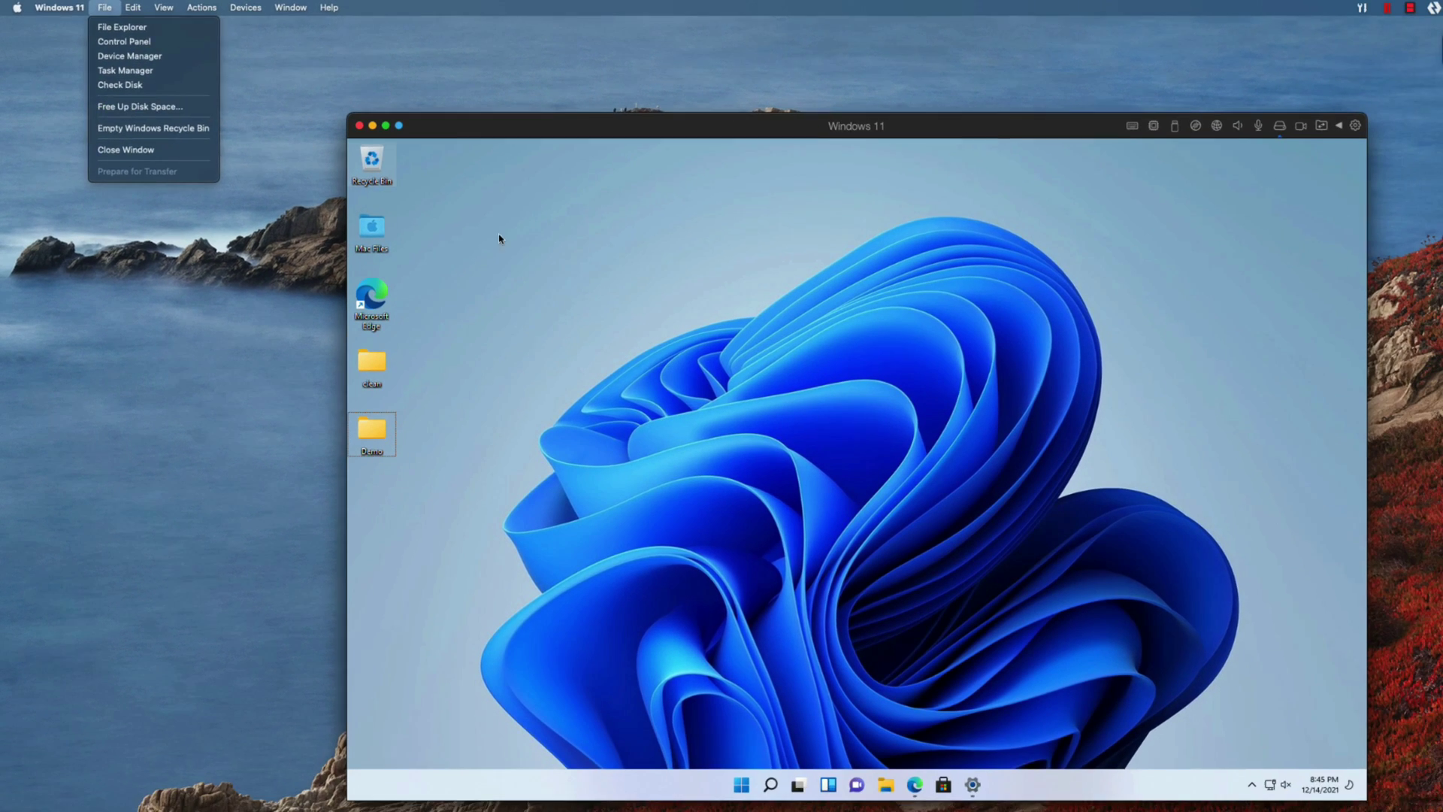
{"action": "left_click", "coordinate": [499, 239]}
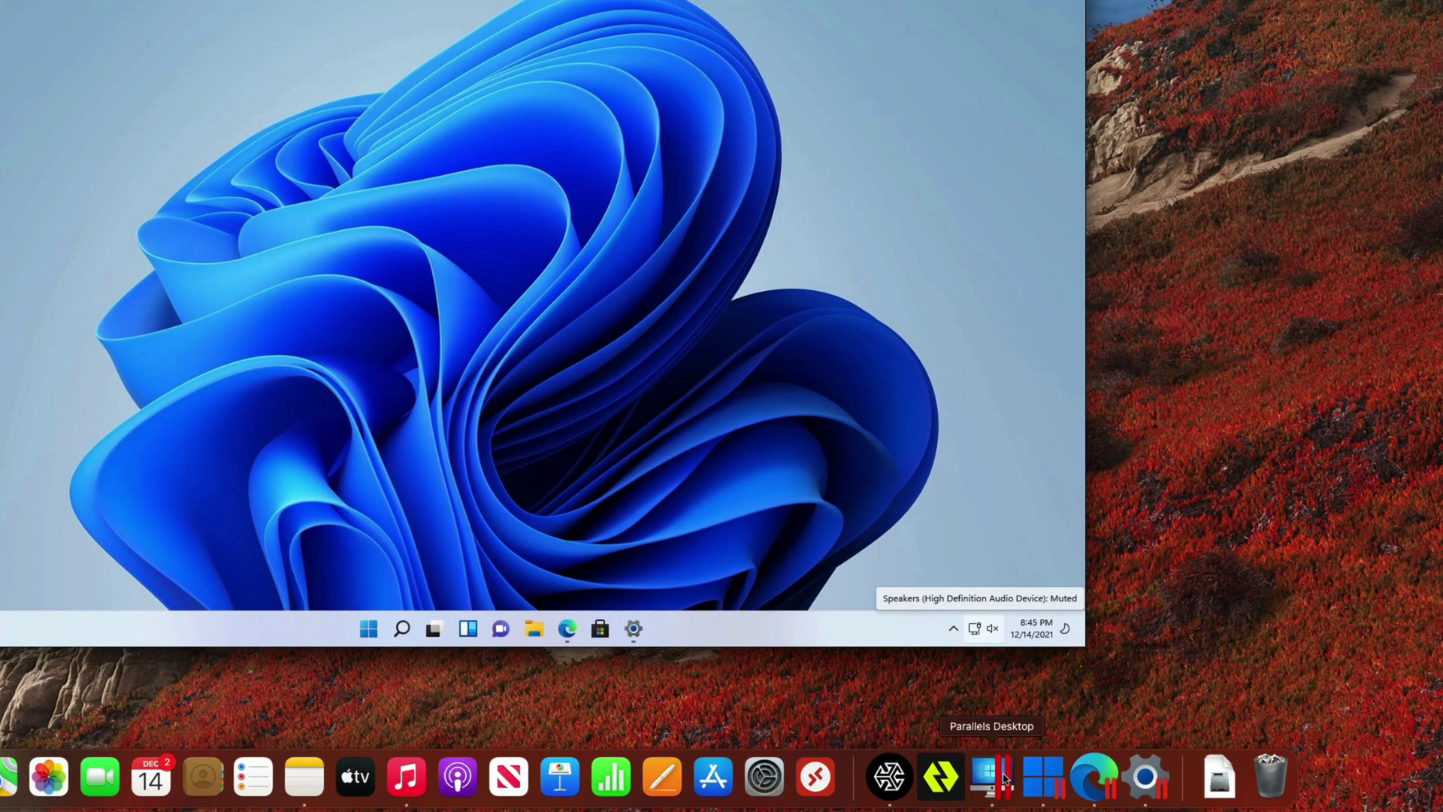
- Bring up the Windows 11 Control Center from the Parallels Dock icon and position it over the VM's left side
{"action": "right_click", "coordinate": [1004, 779]}
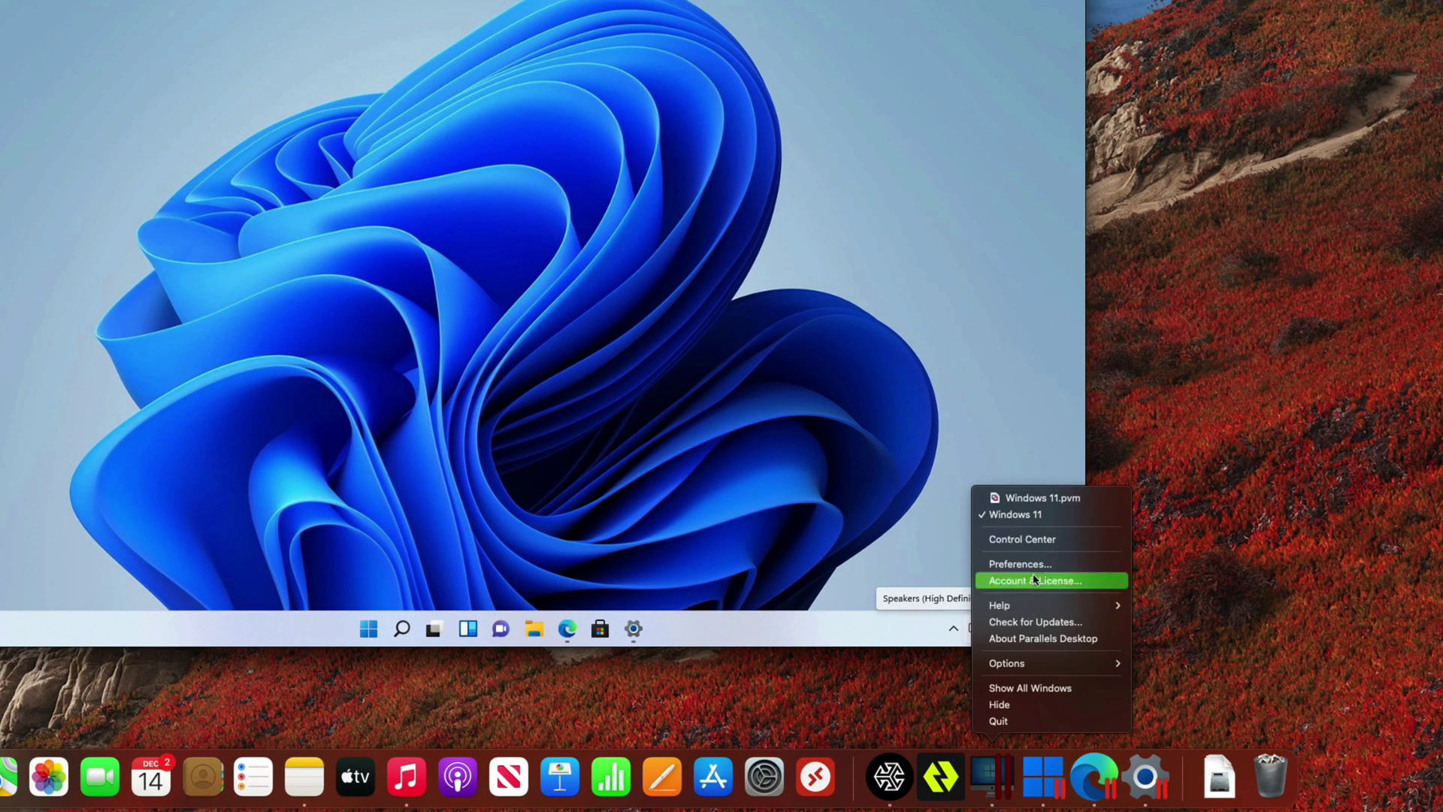
{"action": "left_click", "coordinate": [1034, 514]}
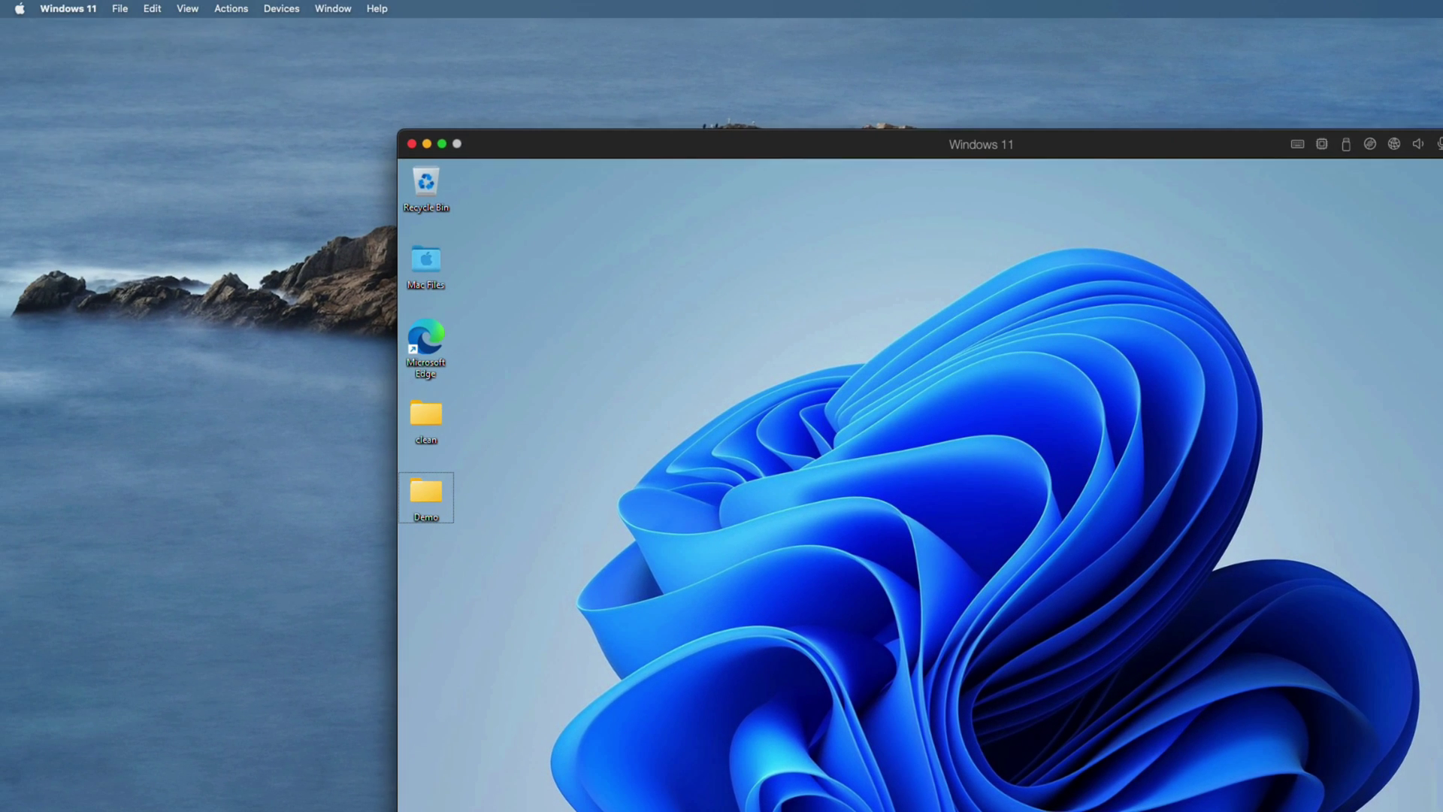
{"action": "left_click_drag", "start_coordinate": [296, 37], "coordinate": [737, 306]}
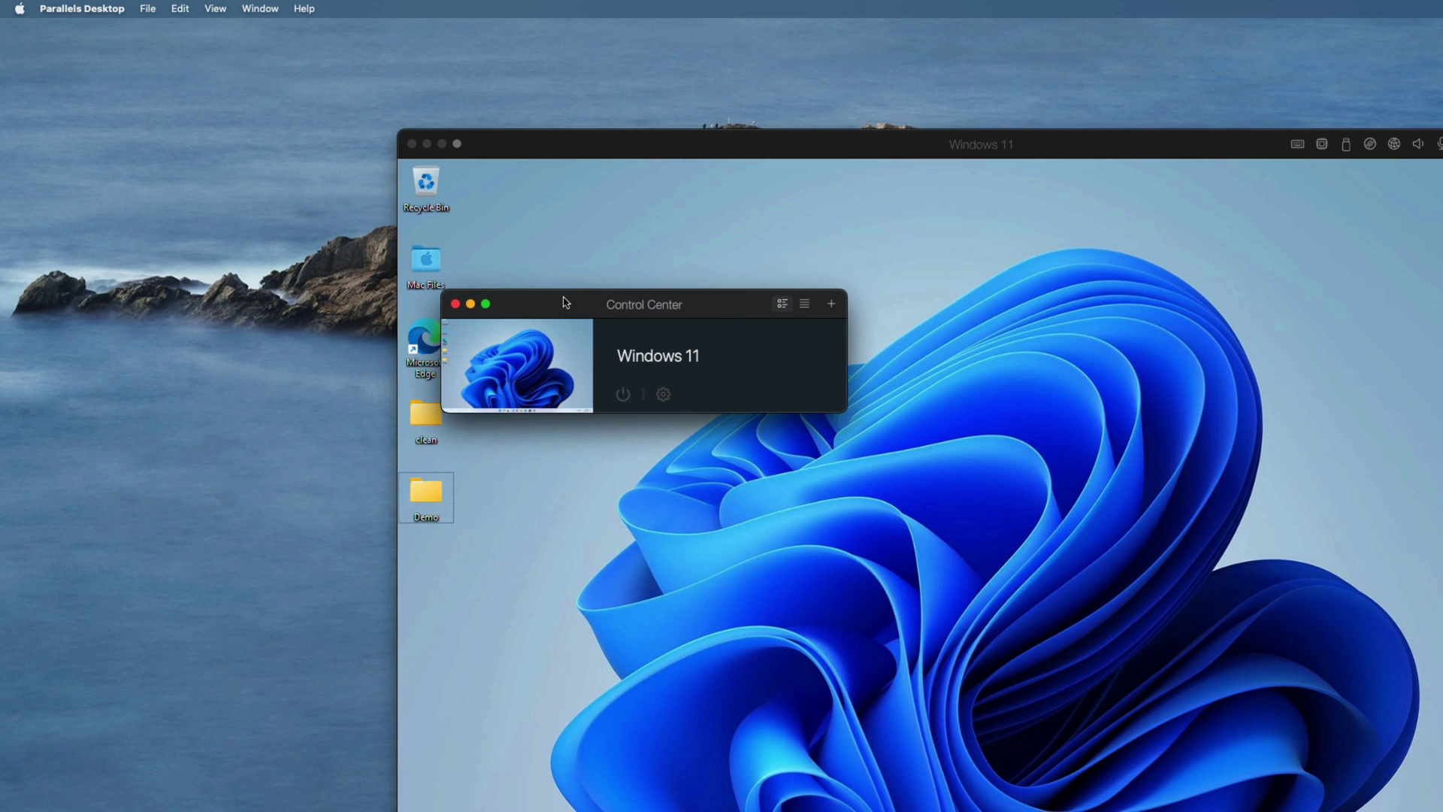
{"action": "left_click_drag", "start_coordinate": [565, 303], "coordinate": [403, 426]}
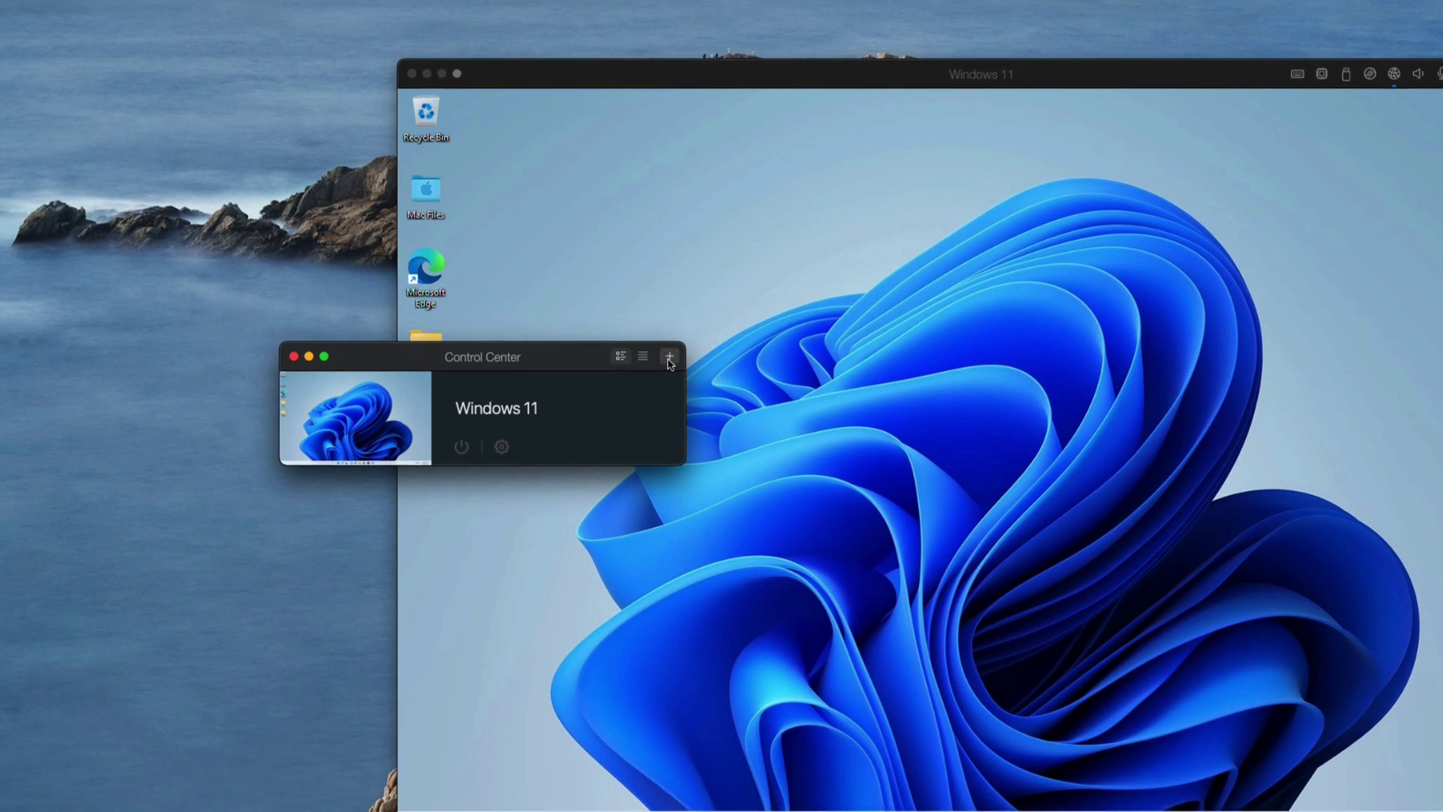
- Add a new VM via the free Ubuntu Linux option, starting the Ubuntu 20.04.2 ARM64 download
{"action": "left_click", "coordinate": [669, 426]}
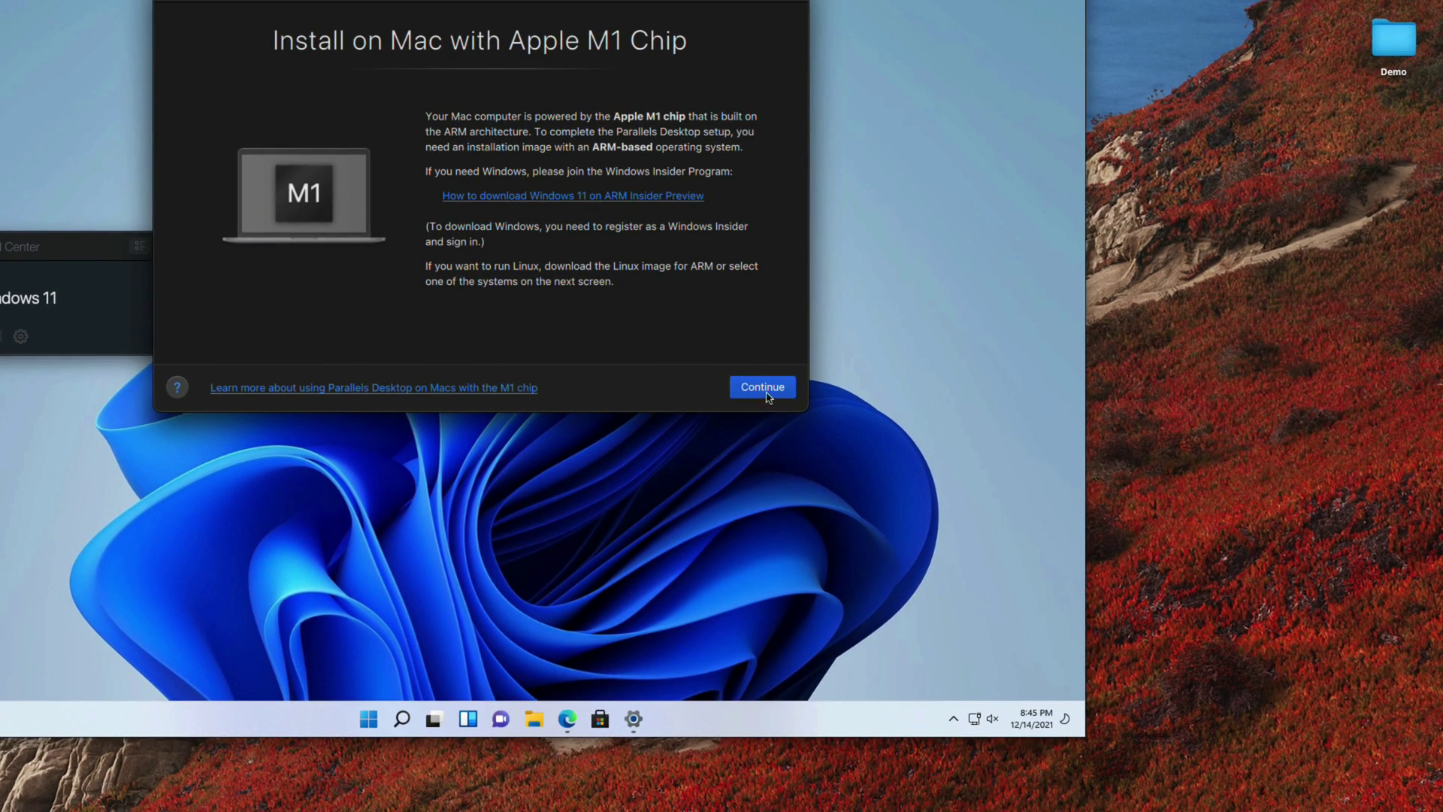
{"action": "left_click", "coordinate": [928, 573]}
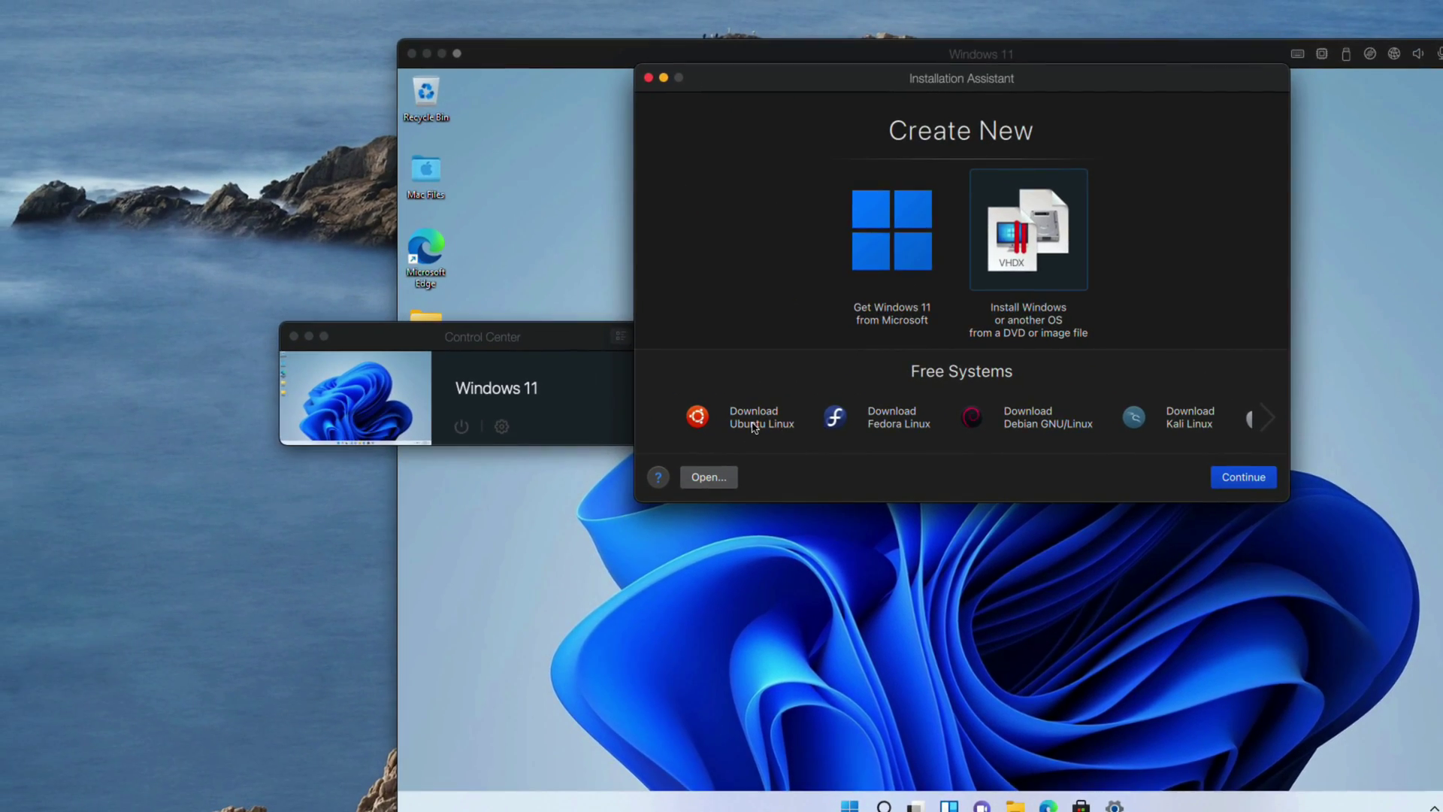
{"action": "left_click", "coordinate": [753, 425]}
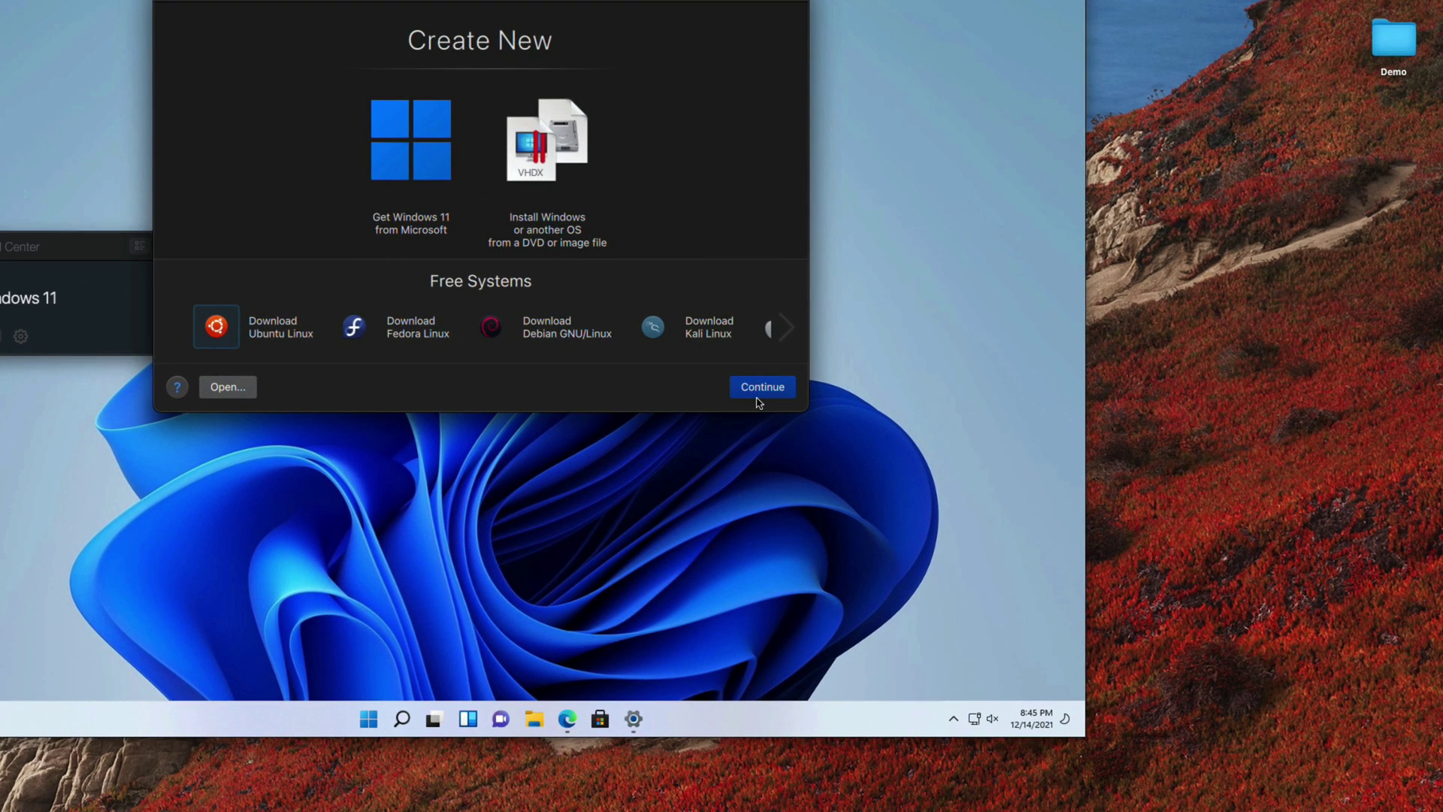
{"action": "left_click", "coordinate": [1238, 485]}
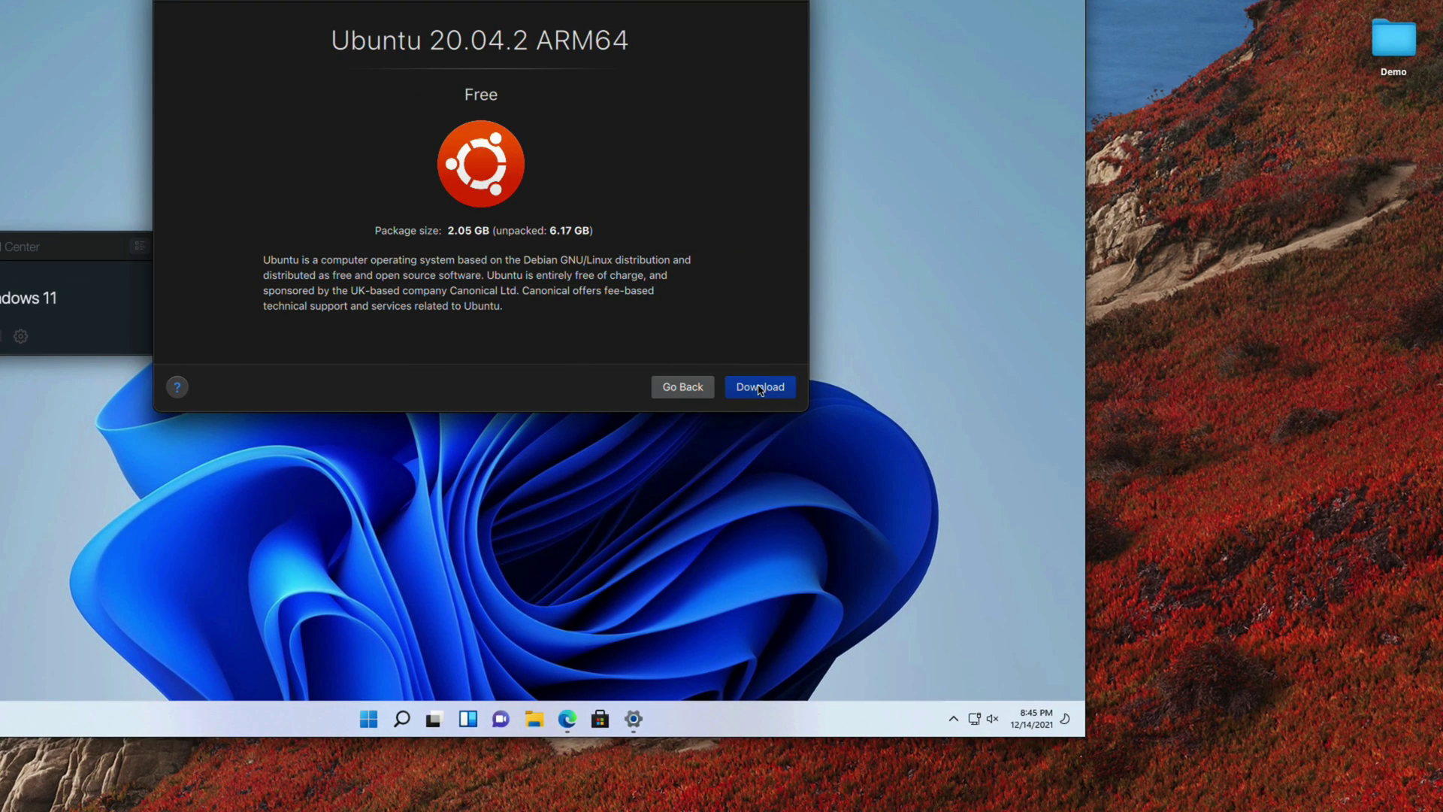
{"action": "left_click", "coordinate": [760, 389]}
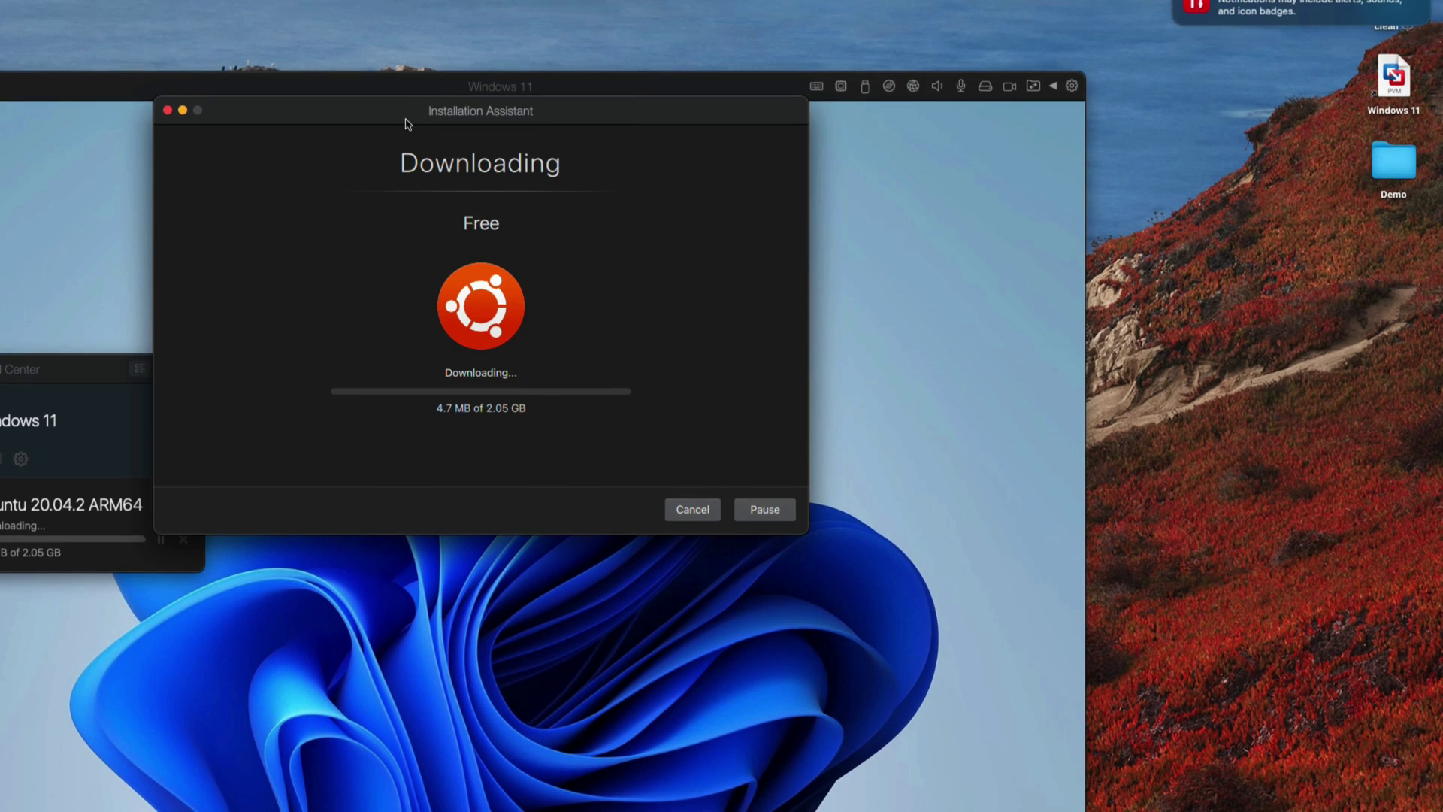
{"action": "left_click_drag", "start_coordinate": [403, 119], "coordinate": [839, 227]}
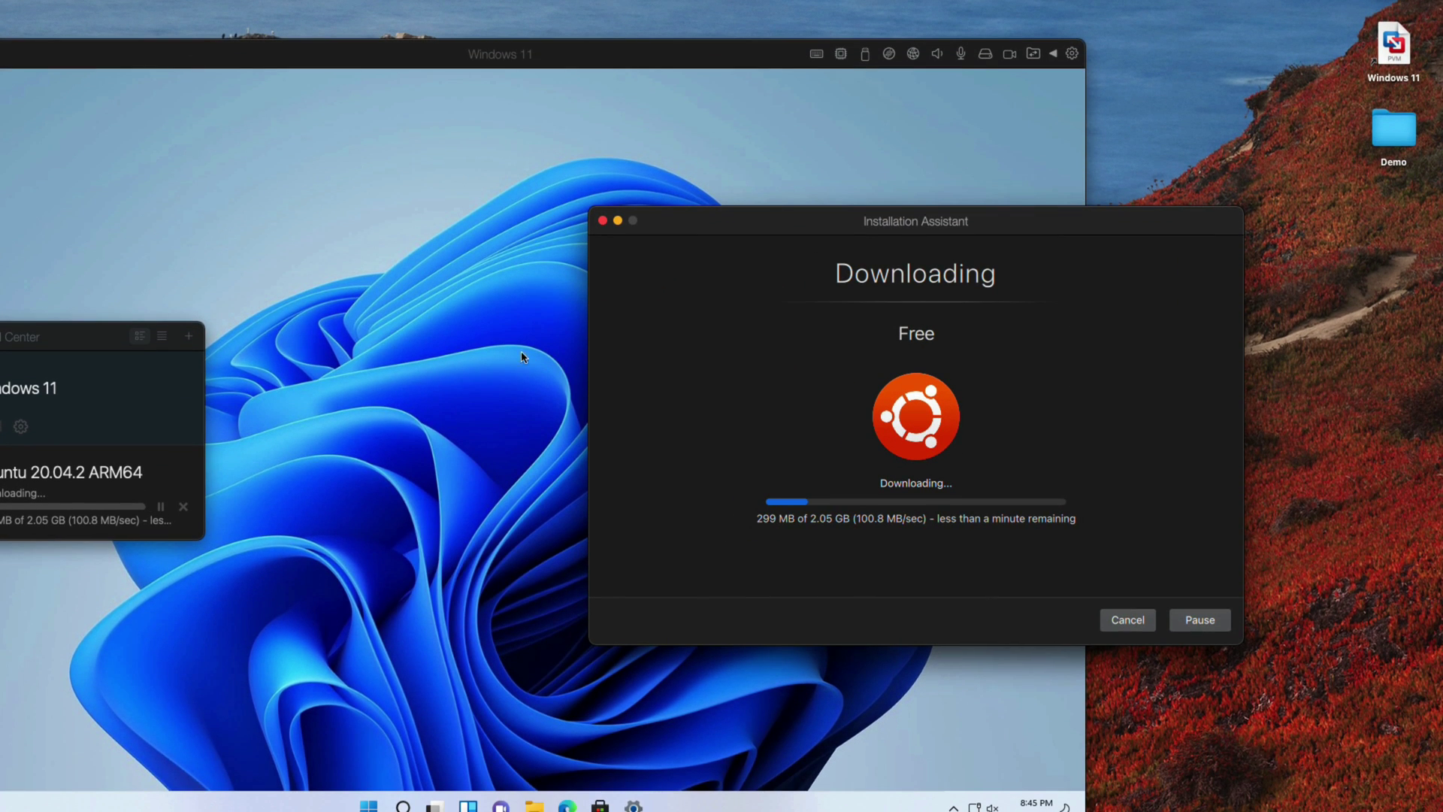